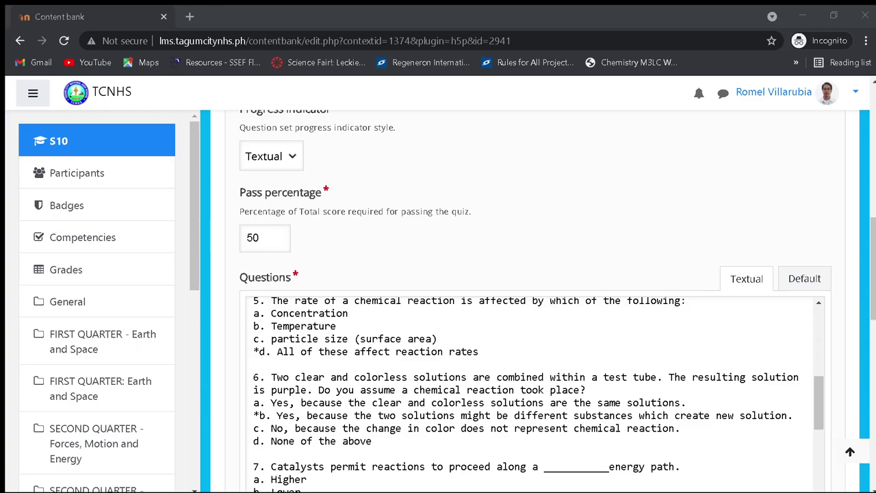
Mark option a as the correct answer in questions 7, 8 and 9 by prefixing it with an asterisk
click(381, 372)
scroll(298, 366, down, 2)
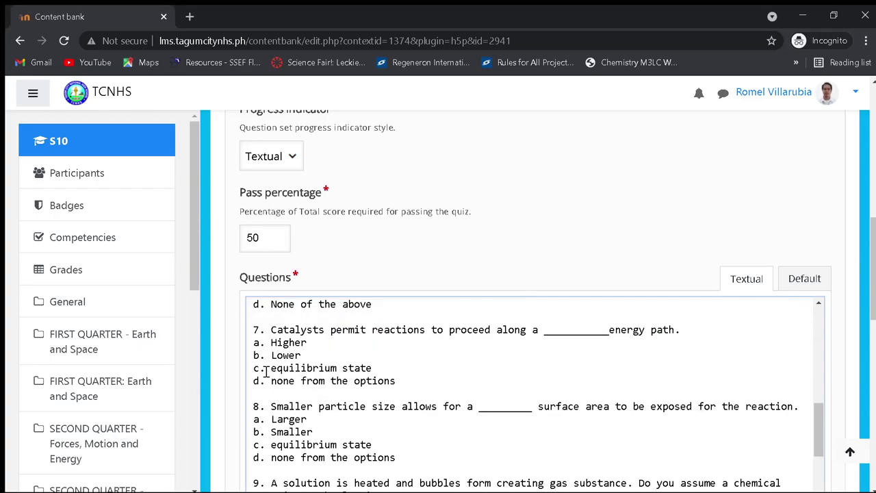
text(*)
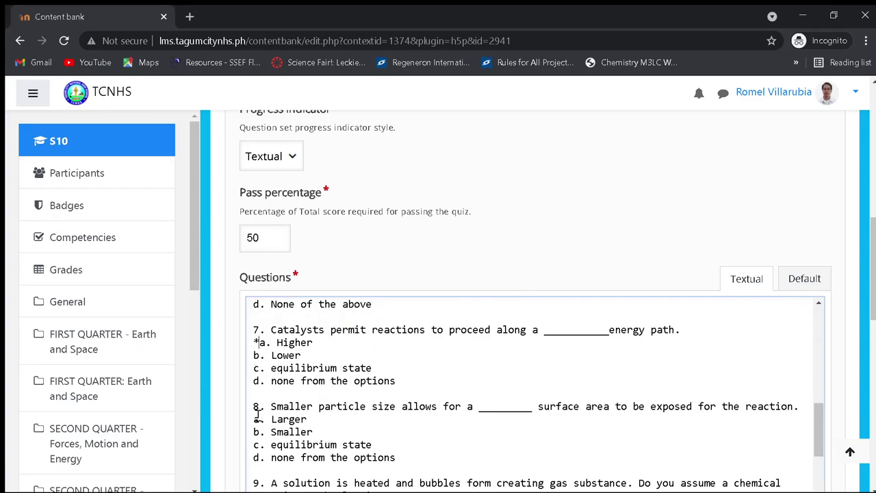
text(*)
scroll(263, 422, down, 2)
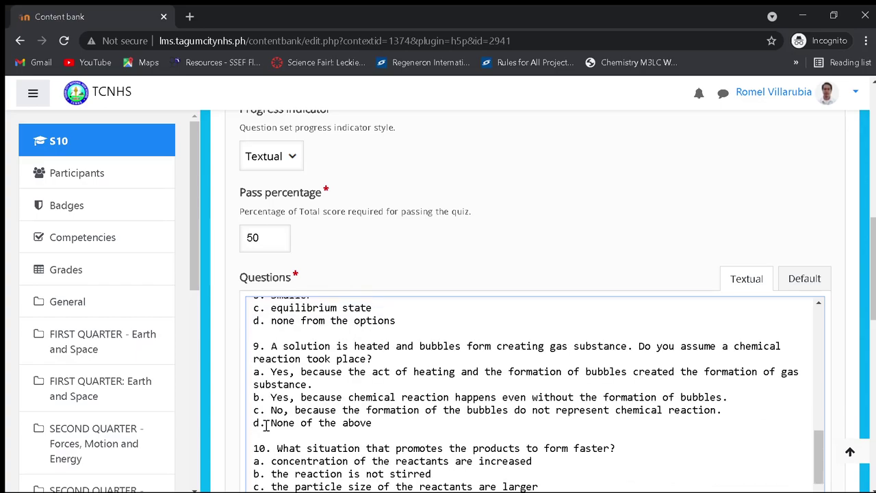
click(254, 370)
text(*)
Prefix the correct answers with an asterisk: option a in question 10 and option c in questions 11 and 12
scroll(289, 406, down, 2)
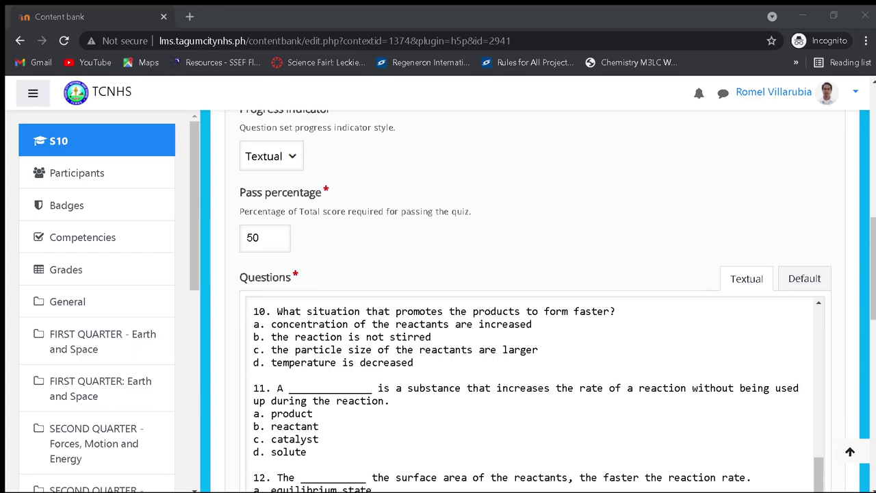
click(295, 370)
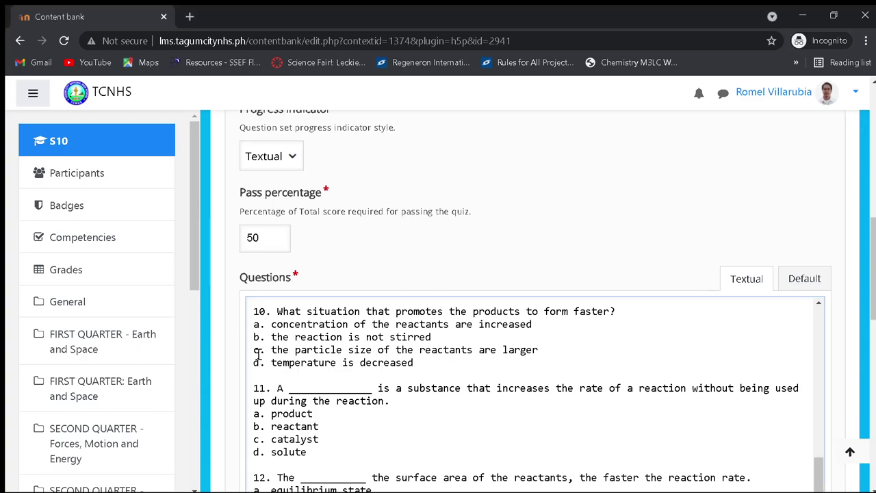
text(*)
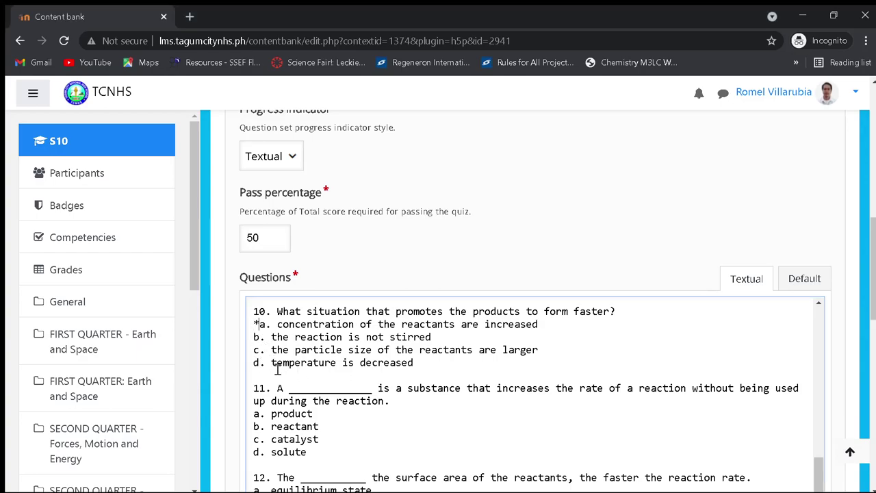
click(254, 442)
text(*)
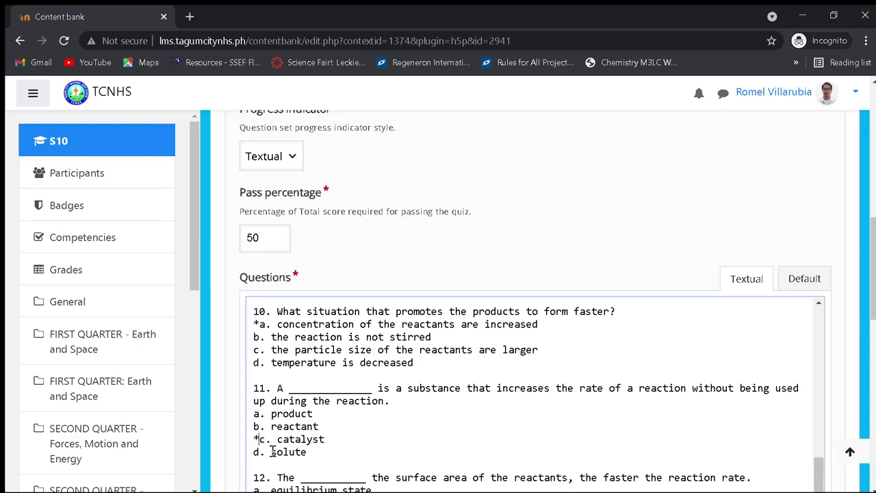
scroll(271, 443, down, 2)
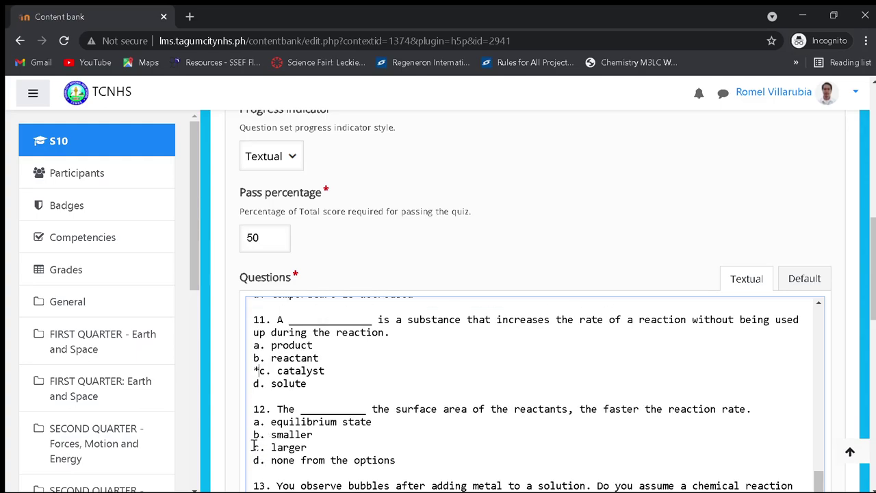
click(254, 447)
text(*)
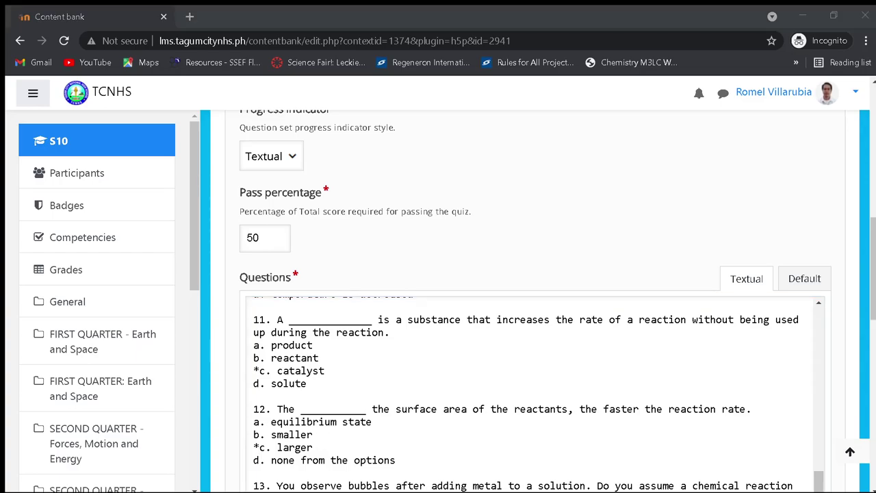
Prefix the correct answers with an asterisk: option b in questions 13 and 14 and option a in question 15
scroll(356, 404, down, 3)
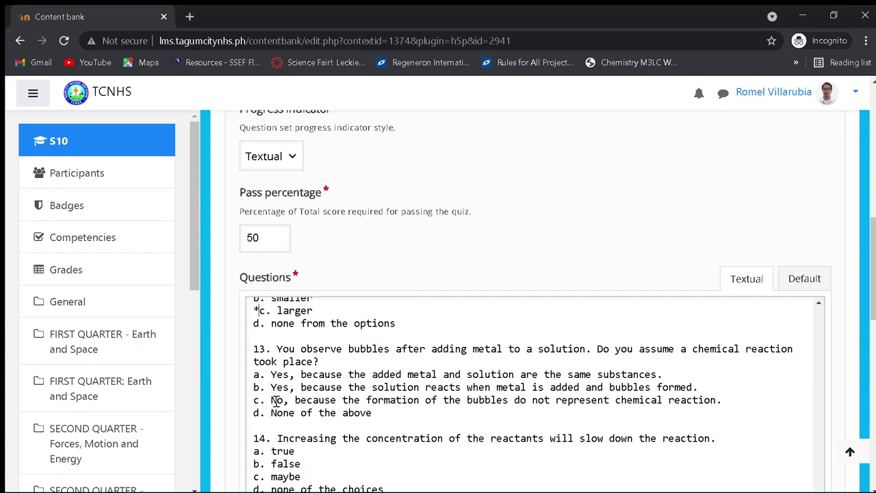
text(*)
scroll(265, 425, down, 1)
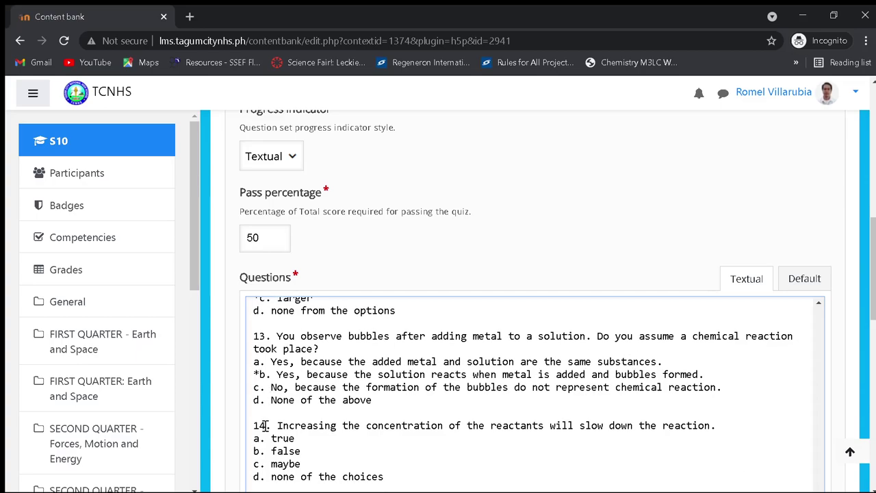
text(*)
scroll(274, 445, down, 1)
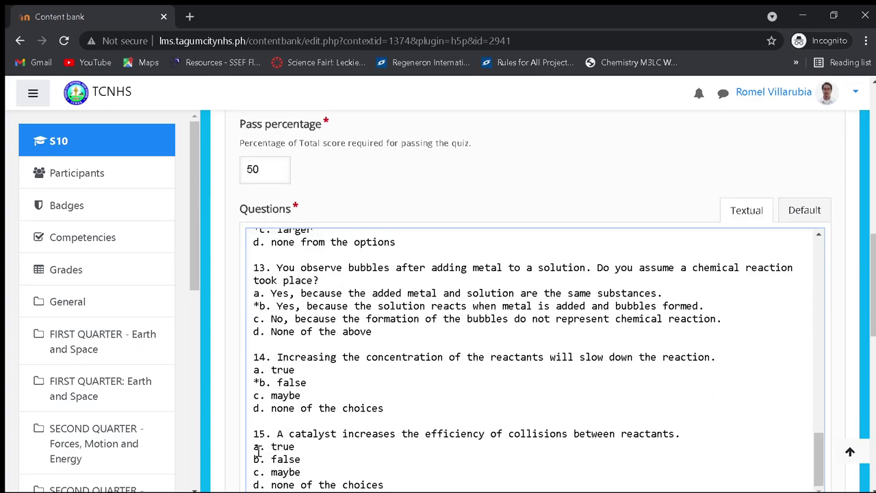
click(254, 446)
text(*)
Check over the question set form and save the Let Us Assess! quiz
scroll(329, 433, down, 2)
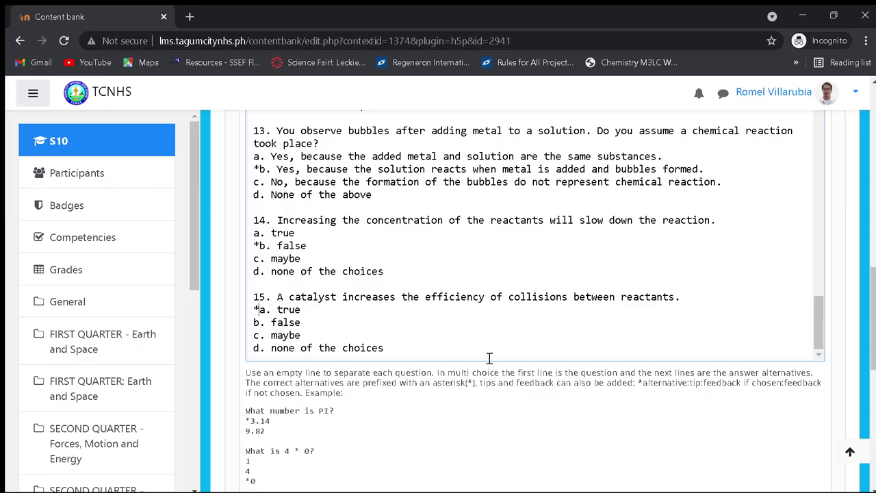
scroll(490, 358, up, 20)
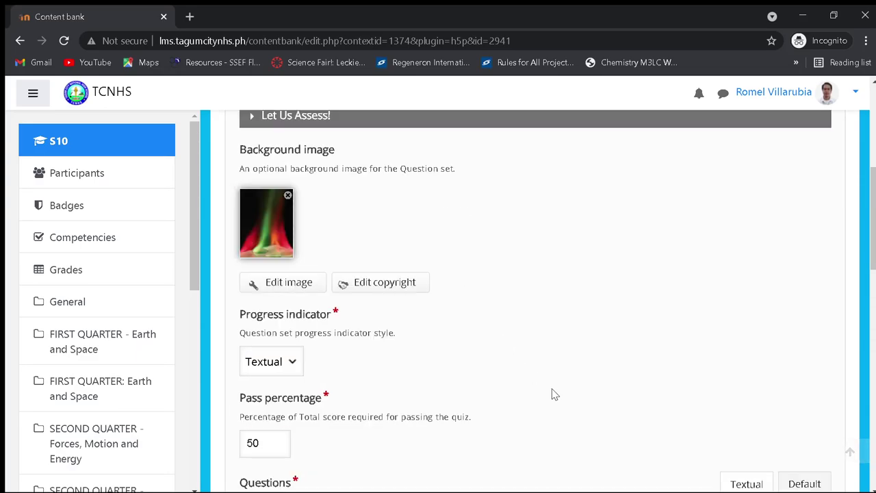
scroll(555, 391, down, 14)
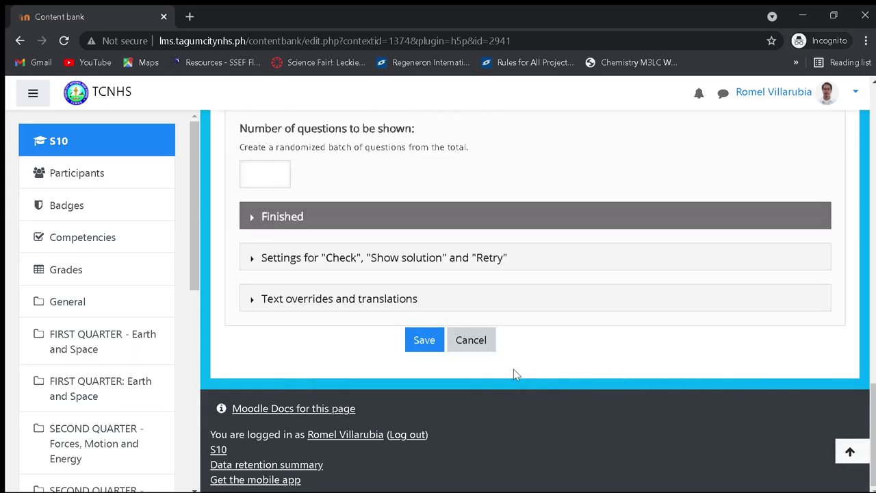
click(425, 343)
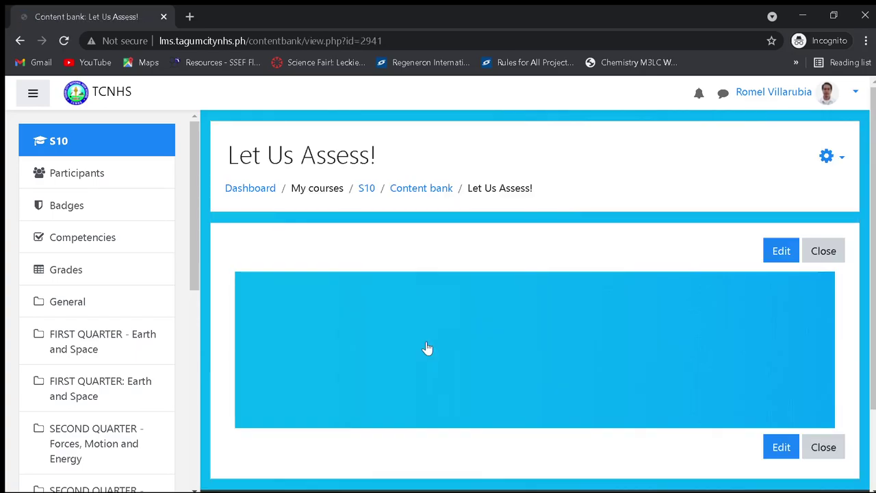
Review the saved quiz's start page with its background image, and start the quiz at question 1
scroll(627, 376, down, 3)
scroll(627, 376, up, 3)
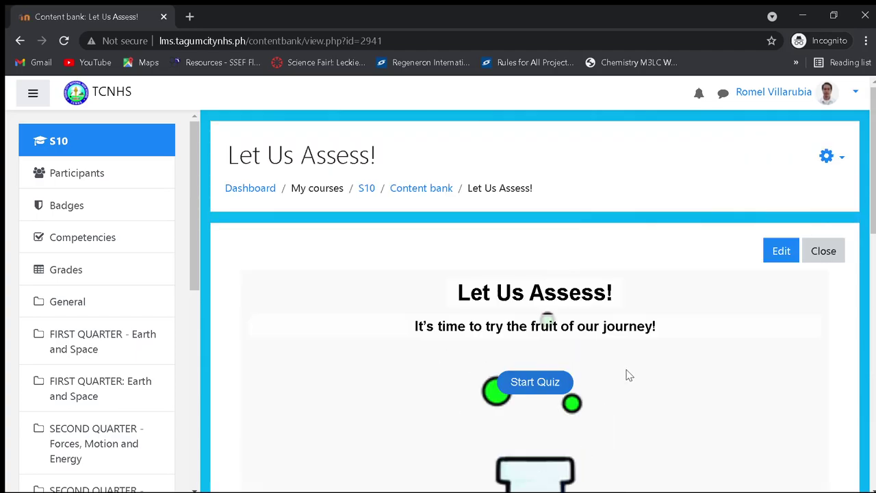
scroll(627, 376, down, 7)
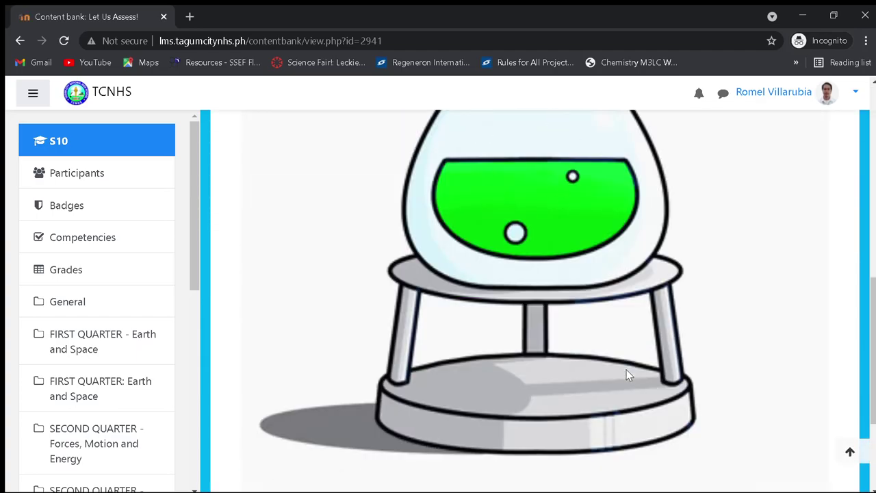
scroll(627, 373, up, 6)
scroll(626, 373, down, 7)
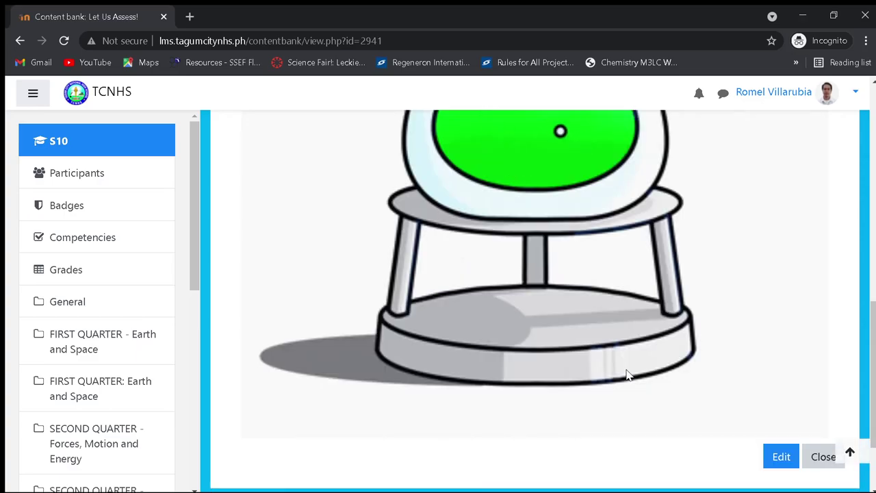
scroll(626, 373, up, 7)
click(546, 328)
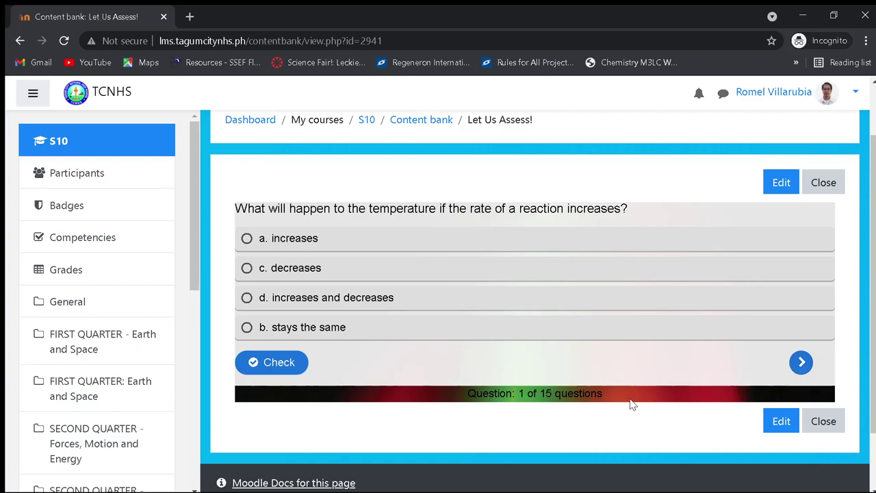
mouse_move(471, 395)
mouse_down()
mouse_move(604, 394)
mouse_move(469, 395)
mouse_up()
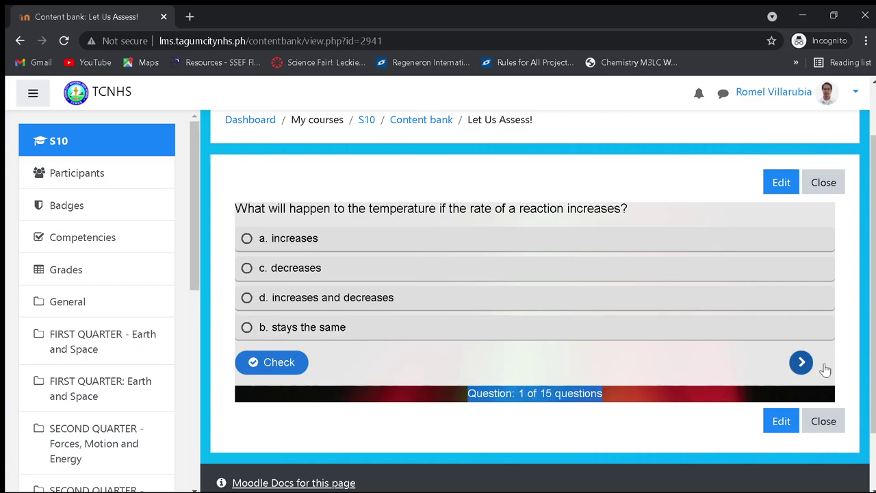
Page through the quiz questions from the first to question 15 without answering them
click(801, 364)
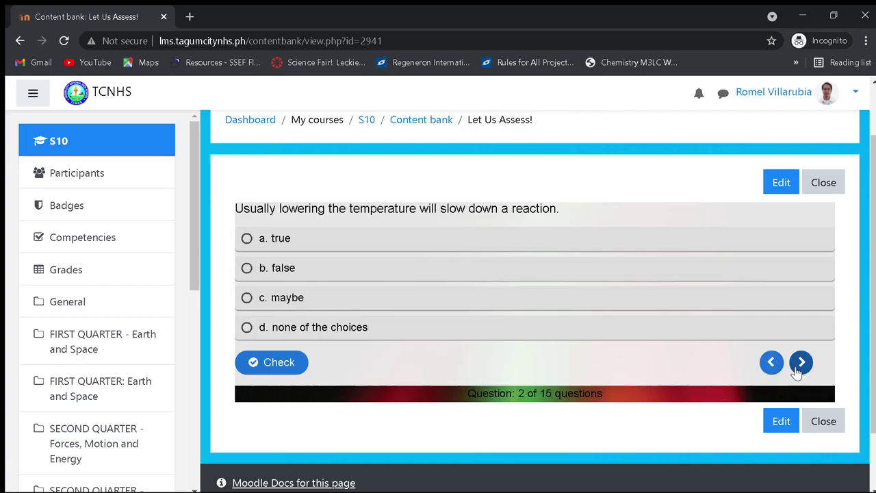
click(801, 364)
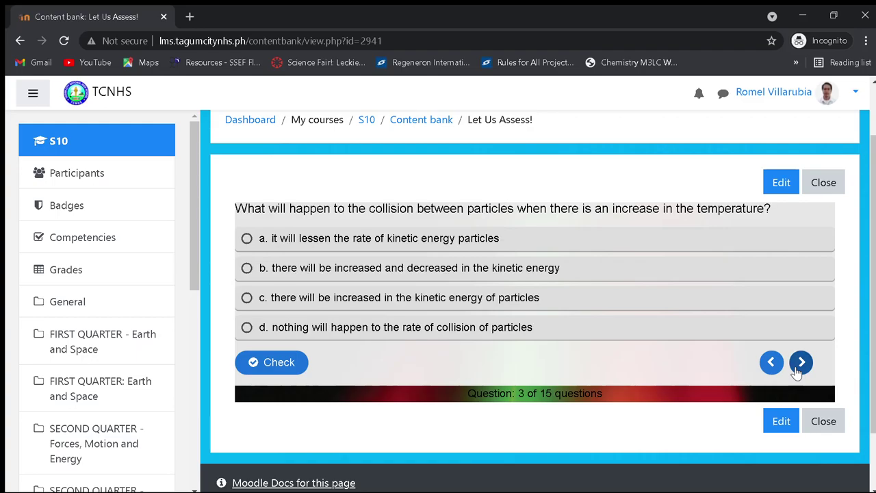
click(801, 364)
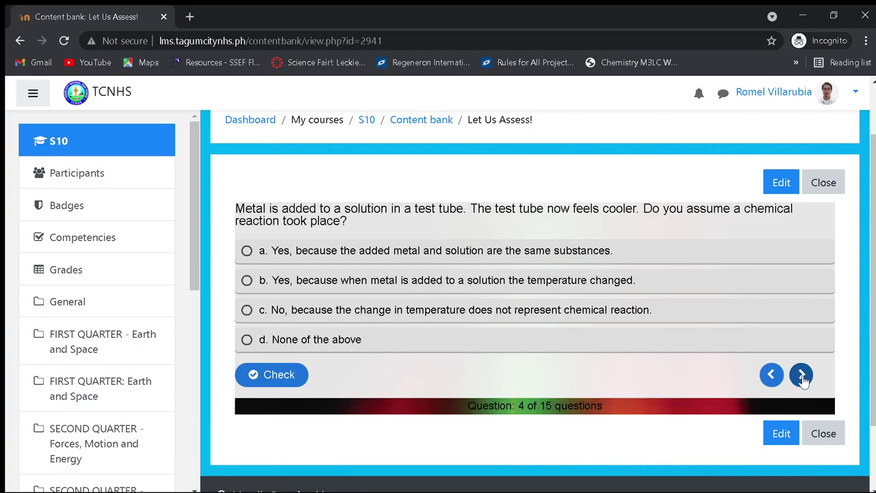
click(802, 375)
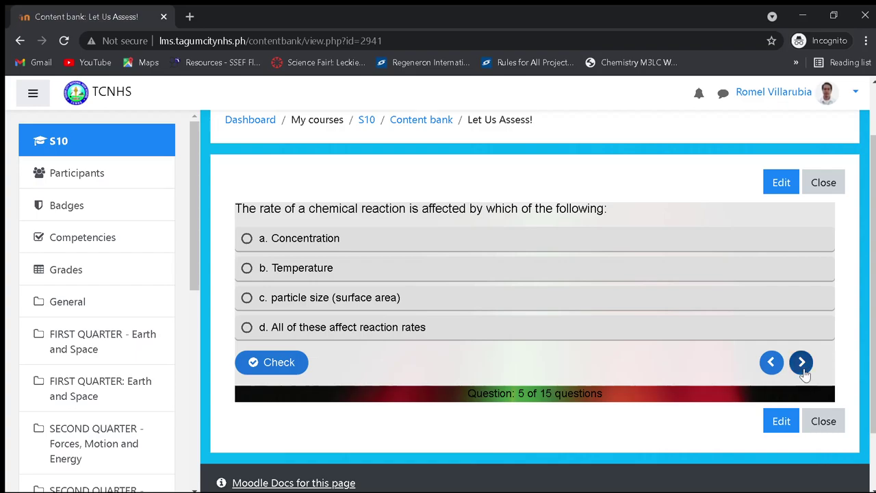
click(803, 371)
click(805, 374)
click(802, 363)
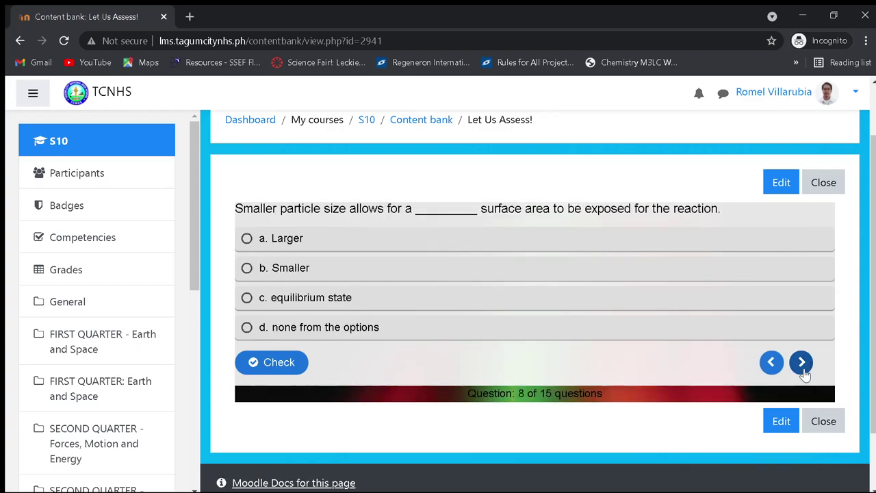
click(803, 363)
click(803, 363)
click(803, 365)
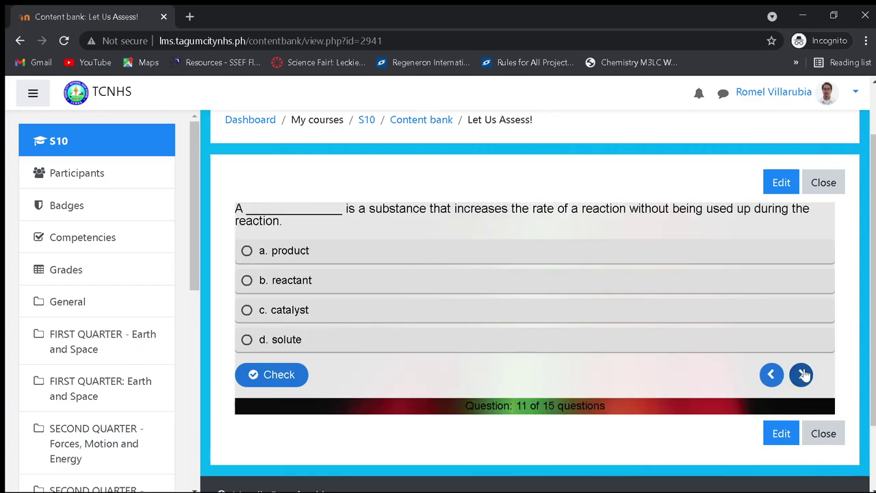
click(804, 375)
click(805, 374)
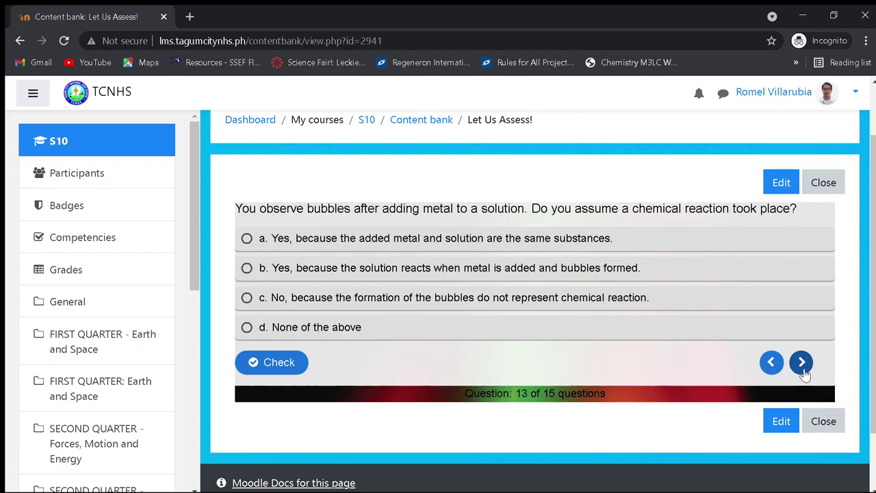
click(805, 375)
click(805, 375)
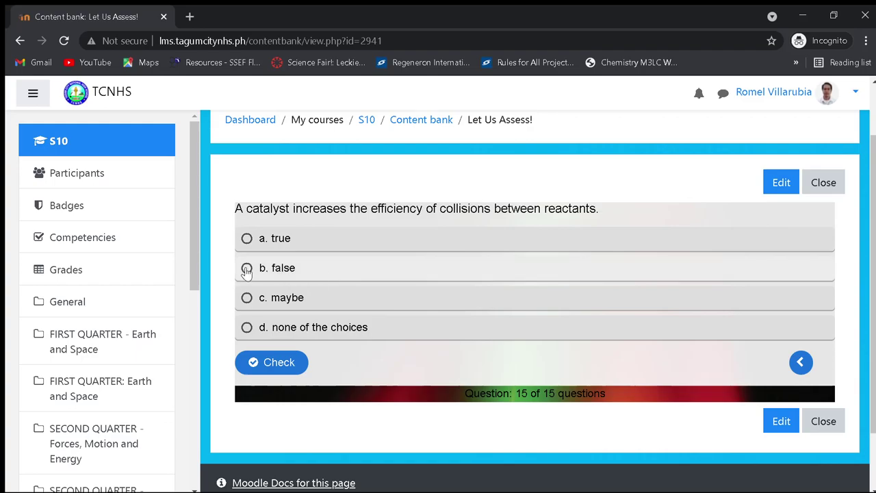
Reopen the Let Us Assess! question set for editing and go to its list of questions
click(781, 184)
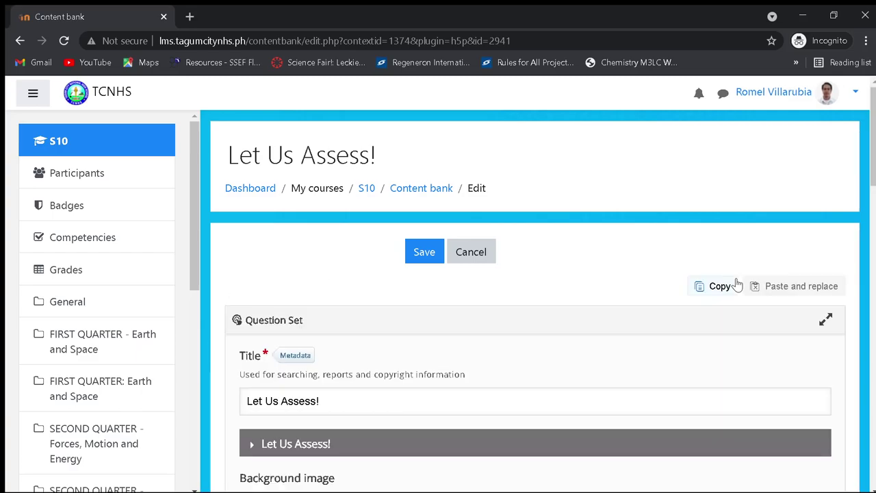
scroll(502, 374, down, 4)
scroll(504, 360, down, 9)
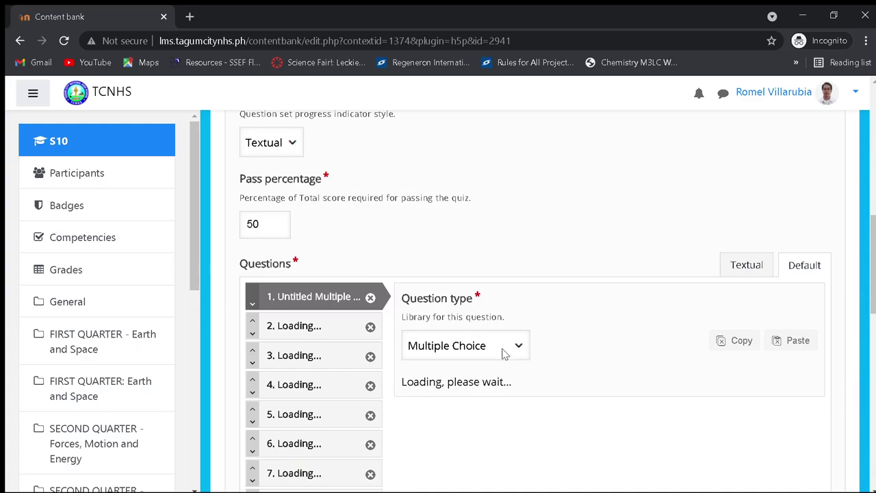
scroll(500, 361, up, 3)
scroll(499, 359, up, 2)
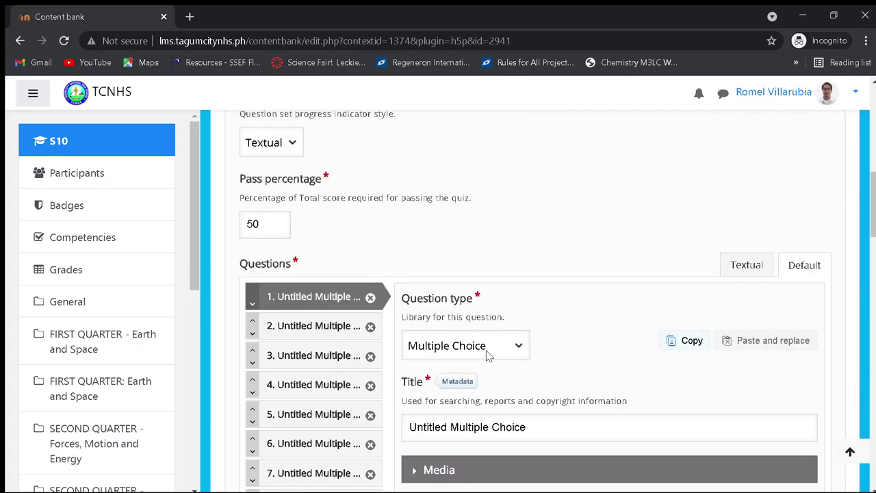
Turn off Randomize answers in the behavioural settings of question 1
click(313, 324)
click(307, 306)
scroll(590, 296, down, 15)
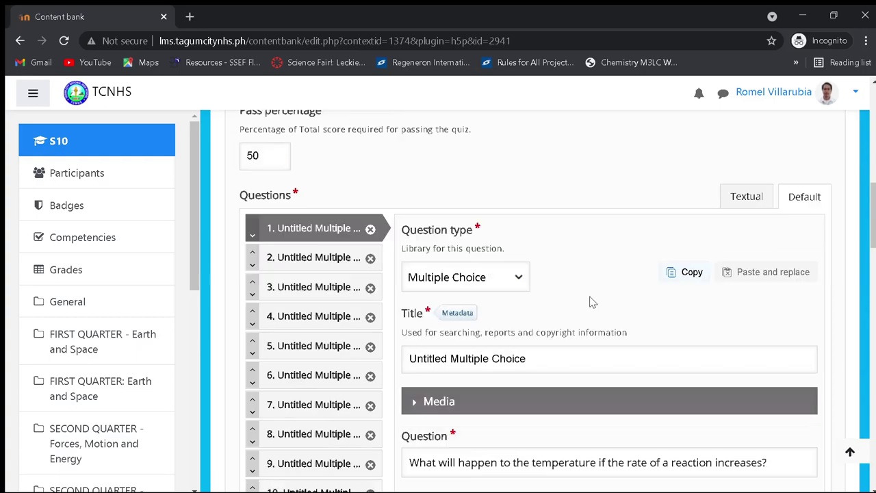
scroll(590, 297, down, 6)
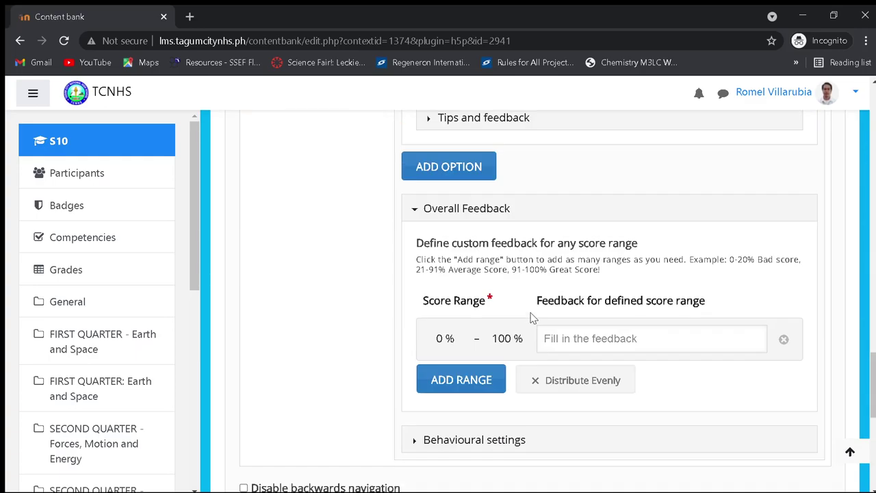
click(415, 167)
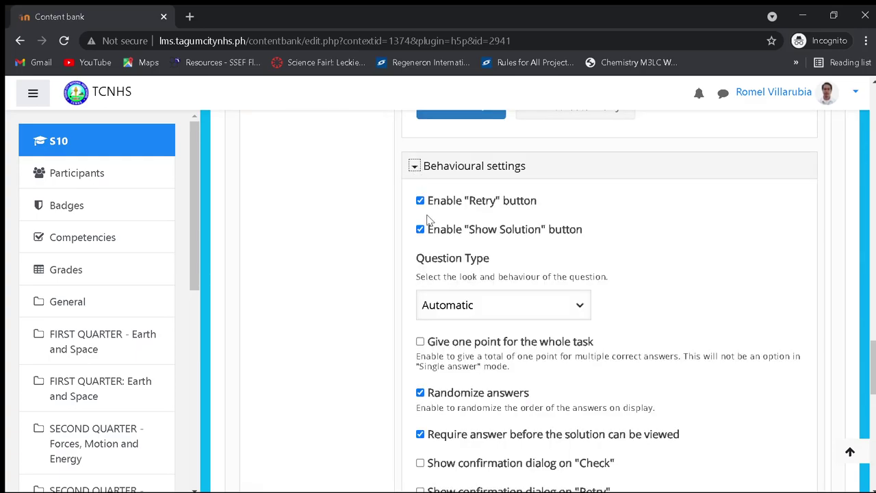
click(420, 395)
scroll(530, 404, up, 15)
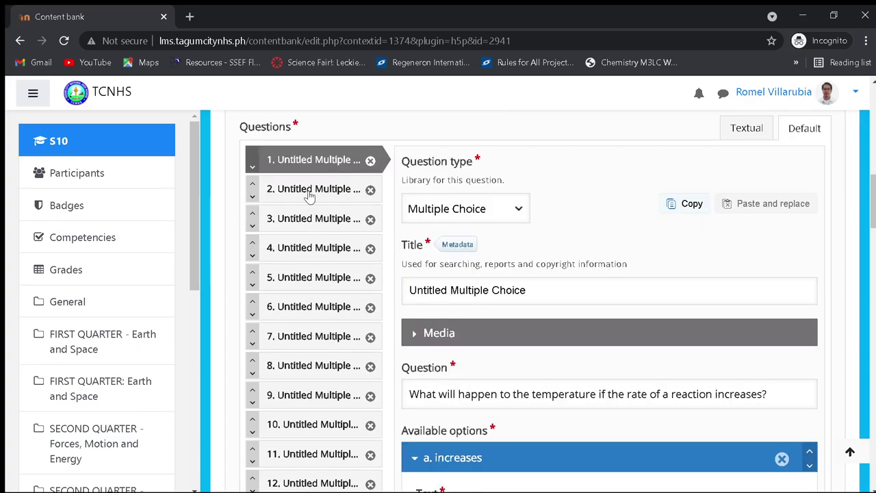
Turn off Randomize answers in the behavioural settings of question 2, about lowering the temperature
click(309, 191)
scroll(493, 315, down, 15)
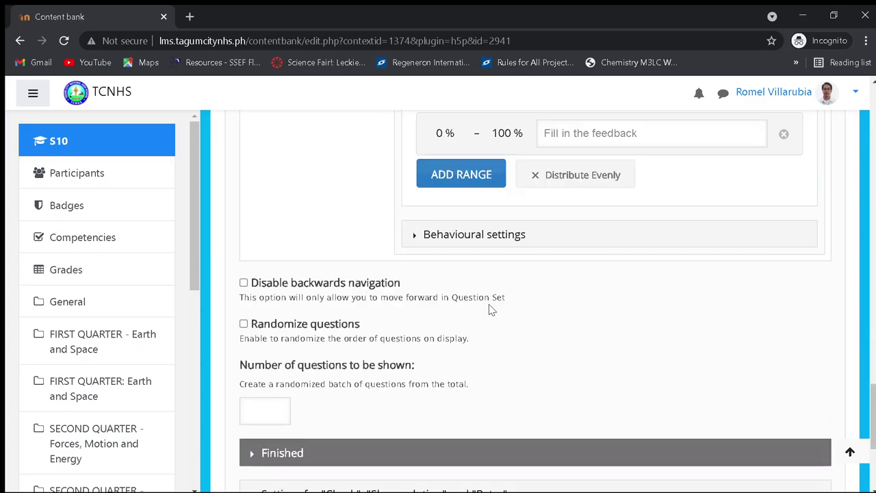
click(413, 234)
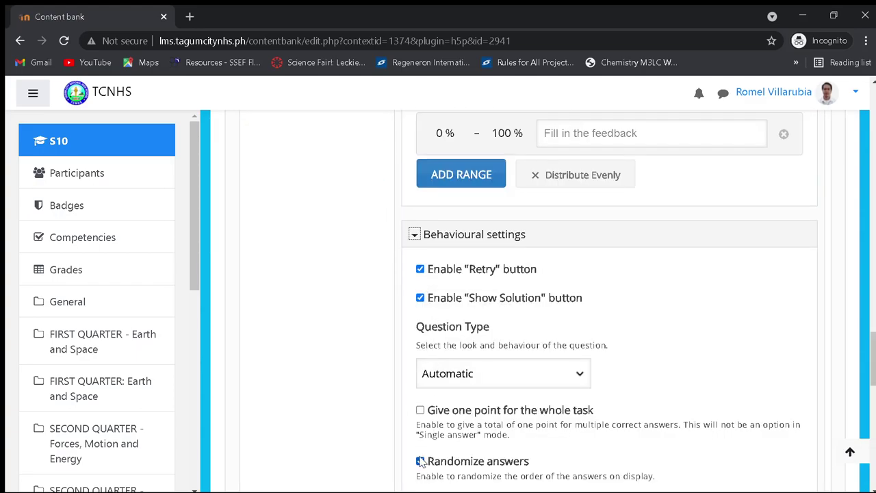
click(420, 462)
scroll(319, 346, up, 15)
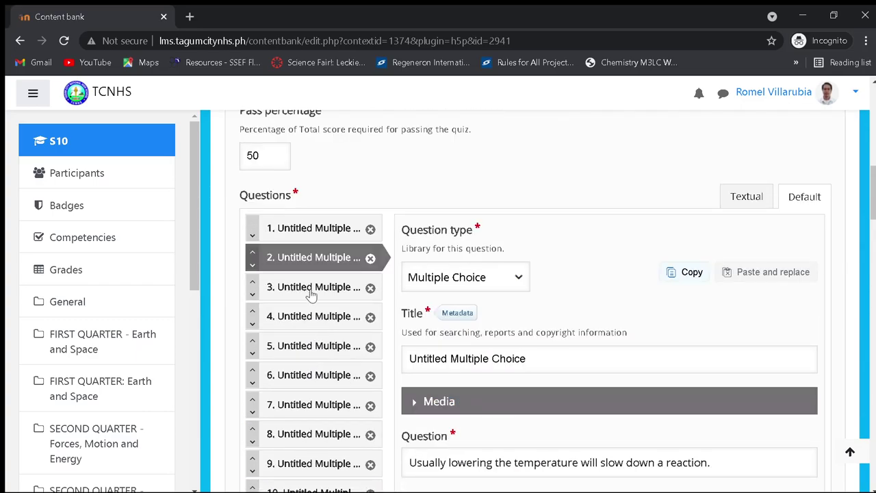
Turn off Randomize answers in the behavioural settings of question 3, about collisions between particles
click(311, 295)
scroll(493, 343, down, 15)
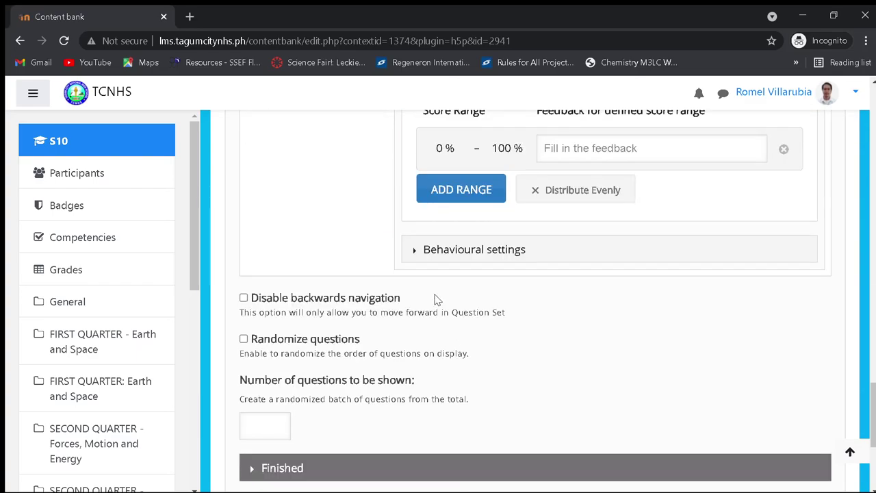
click(415, 250)
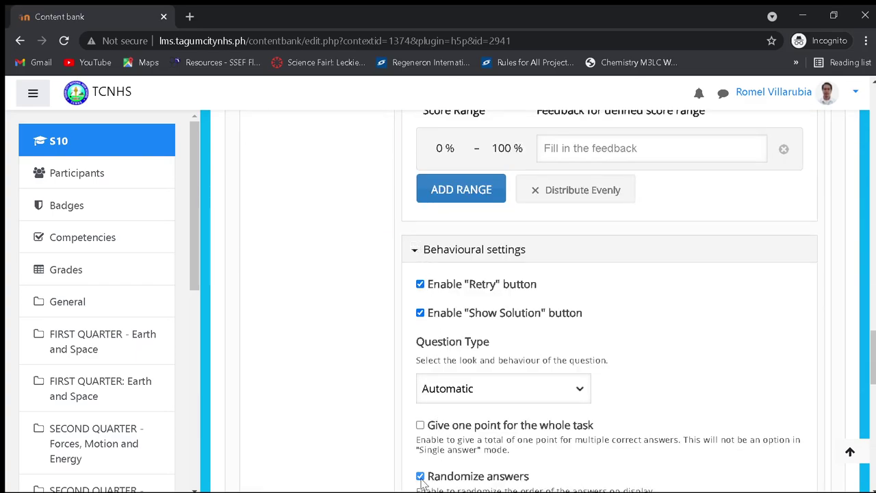
scroll(319, 326, up, 15)
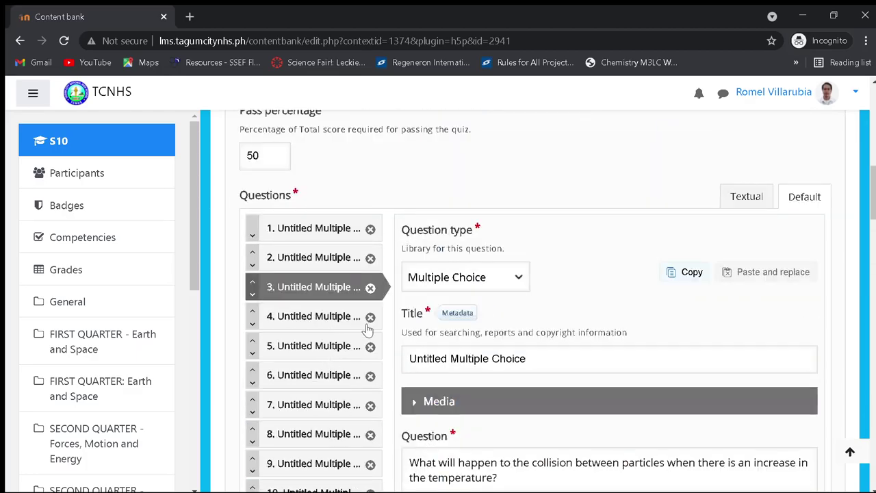
Turn off Randomize answers in the behavioural settings of question 4
click(368, 327)
scroll(368, 329, down, 15)
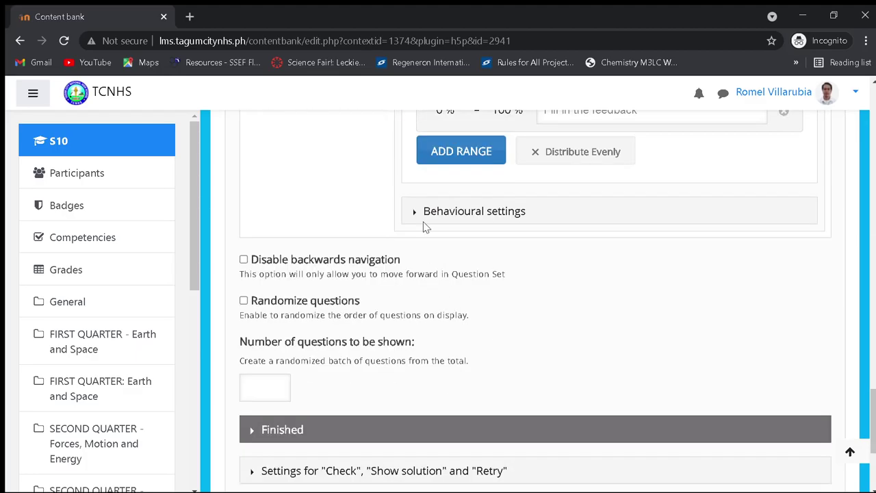
click(414, 214)
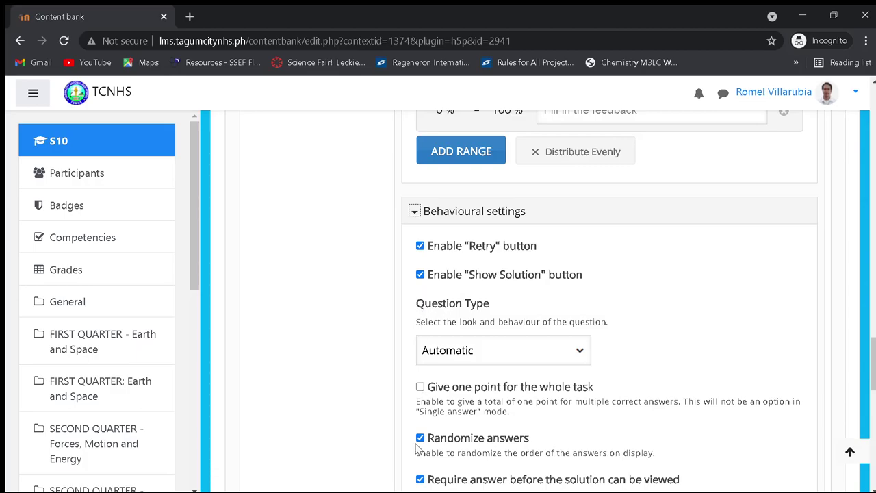
scroll(349, 429, up, 15)
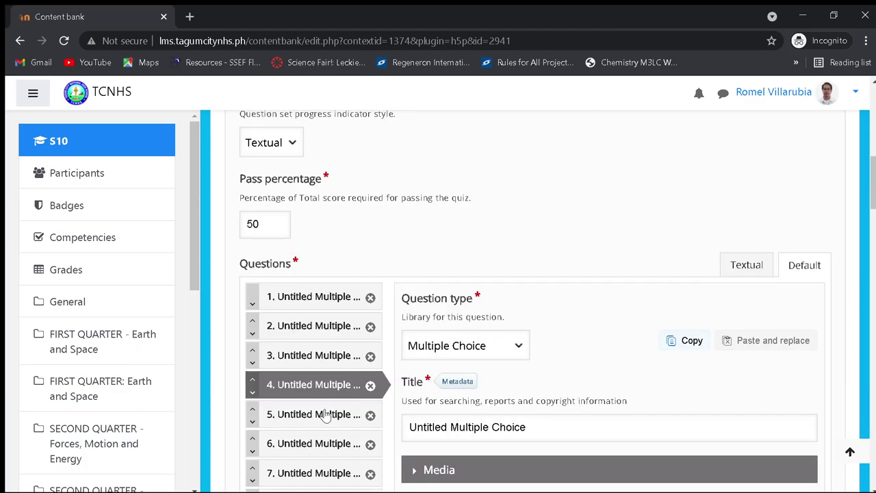
Turn off Randomize answers in the behavioural settings of question 5
click(325, 415)
scroll(539, 405, down, 15)
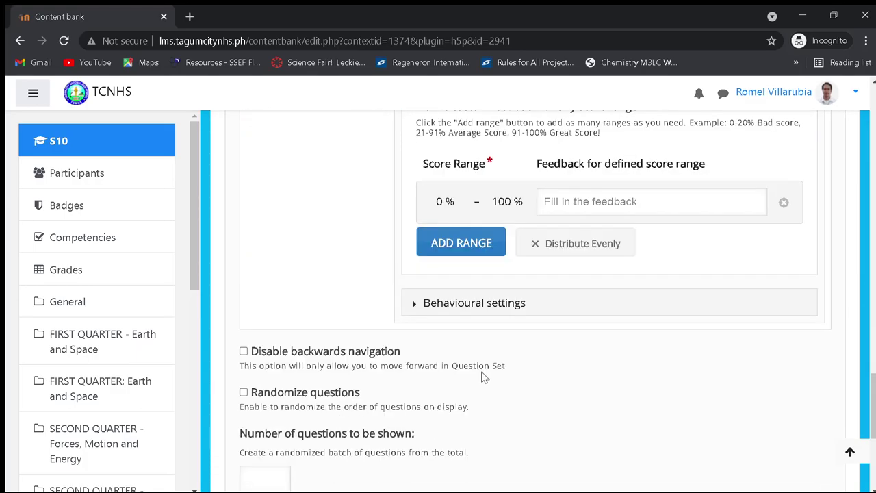
scroll(483, 377, down, 2)
scroll(427, 288, up, 2)
click(415, 303)
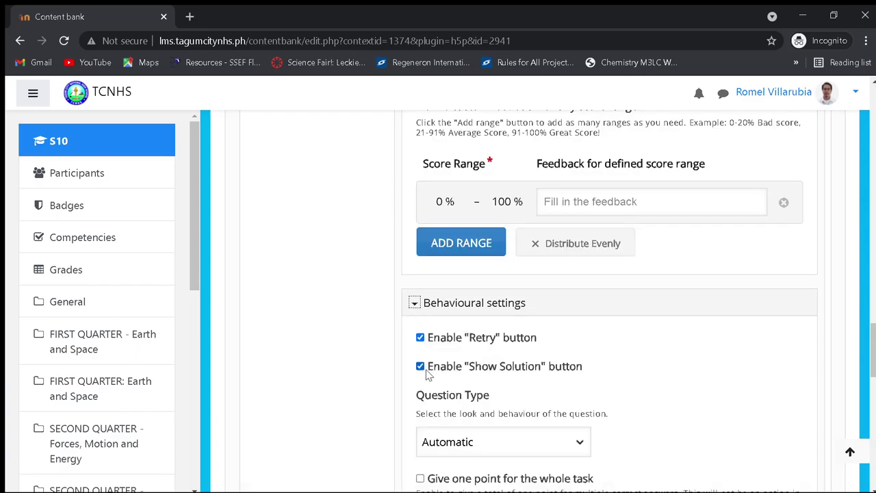
scroll(432, 389, down, 2)
scroll(358, 389, up, 15)
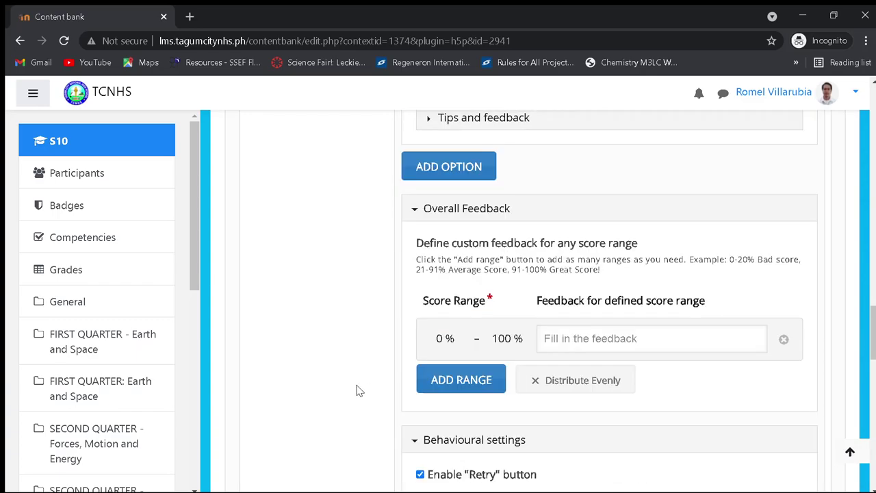
Turn off Randomize answers in the behavioural settings of question 6, about two clear and colorless solutions
click(323, 177)
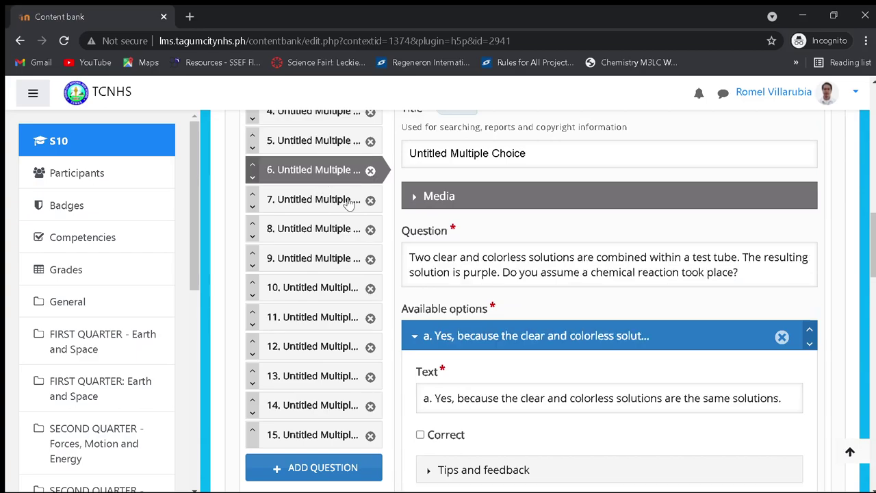
scroll(464, 326, down, 12)
scroll(464, 326, down, 2)
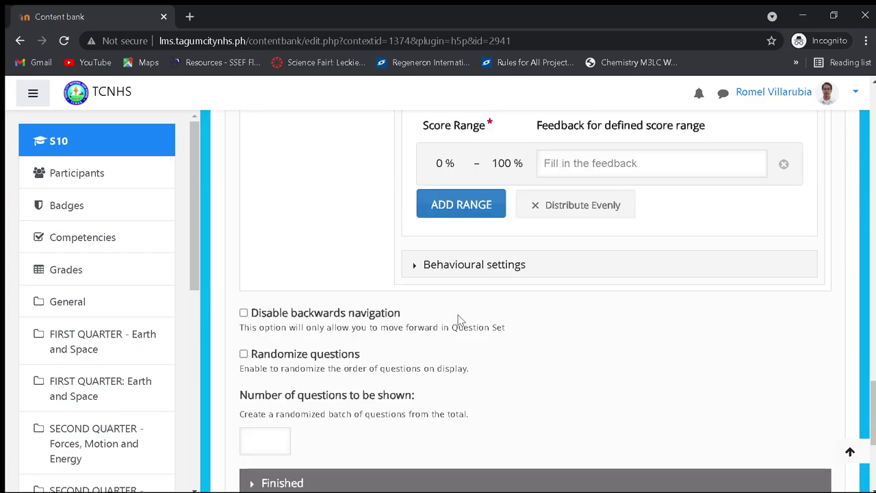
click(415, 267)
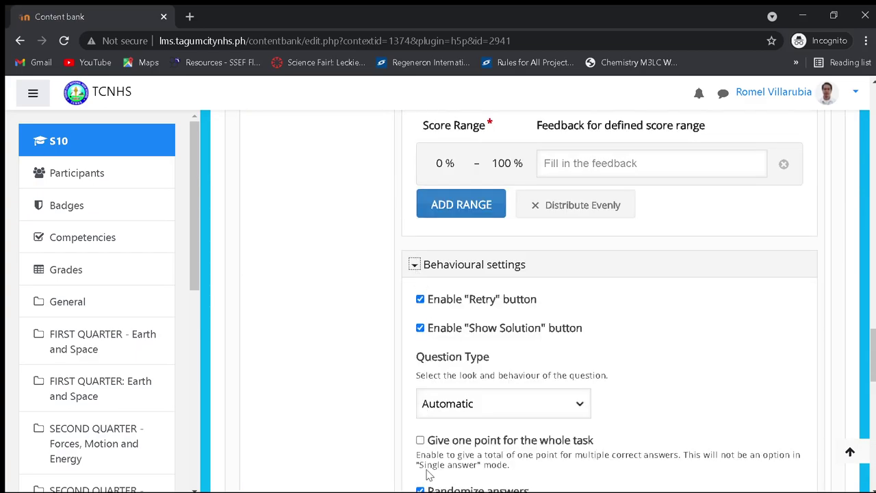
scroll(429, 475, down, 2)
scroll(342, 367, up, 10)
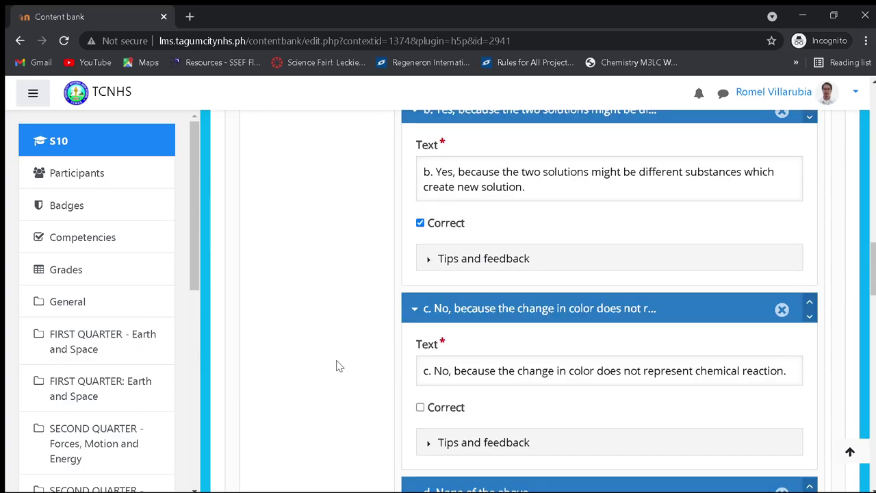
Turn off Randomize answers in the behavioural settings of question 7
click(322, 274)
scroll(446, 311, down, 15)
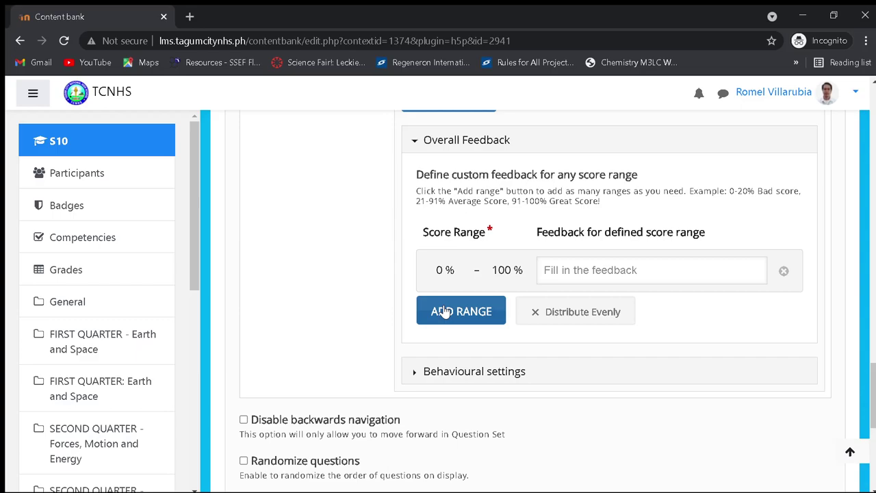
click(415, 372)
scroll(423, 378, down, 2)
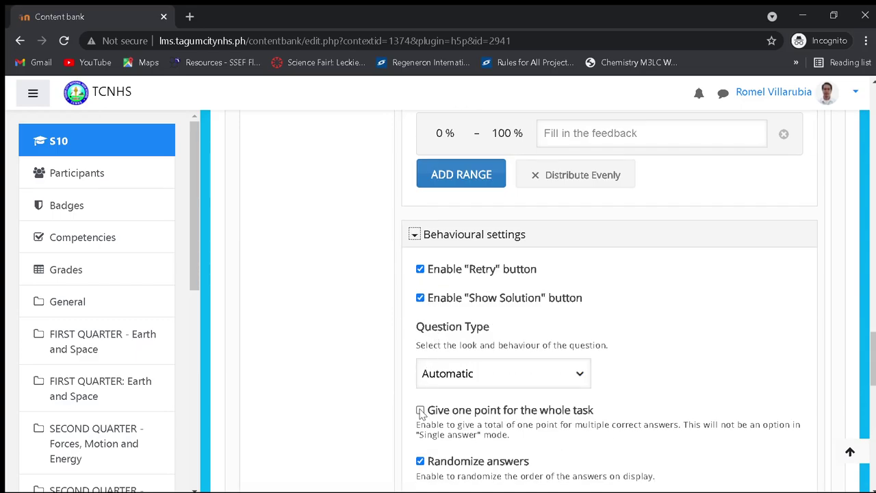
scroll(420, 411, down, 1)
scroll(384, 393, up, 18)
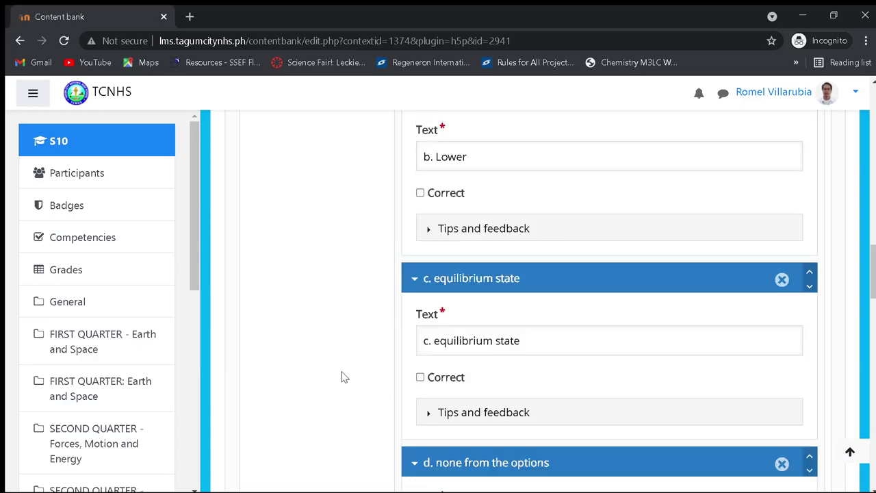
Turn off Randomize answers in the behavioural settings of question 8, about smaller particle size
click(318, 235)
scroll(501, 329, down, 12)
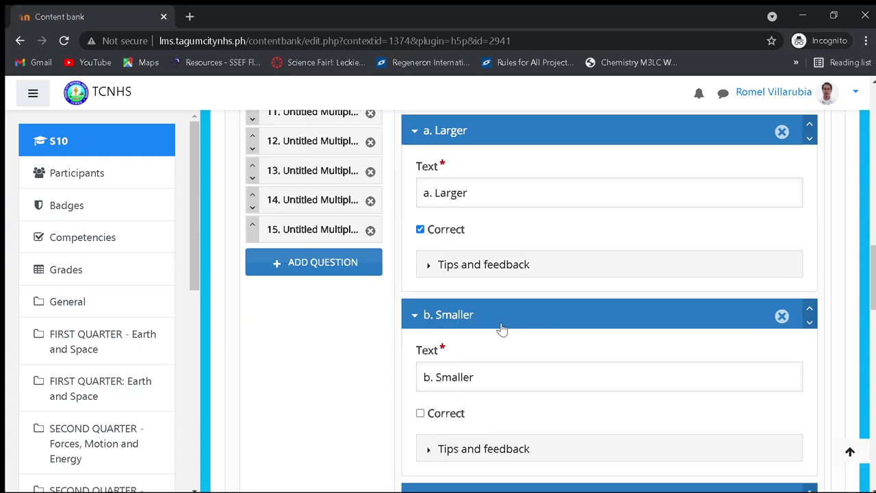
scroll(475, 342, down, 3)
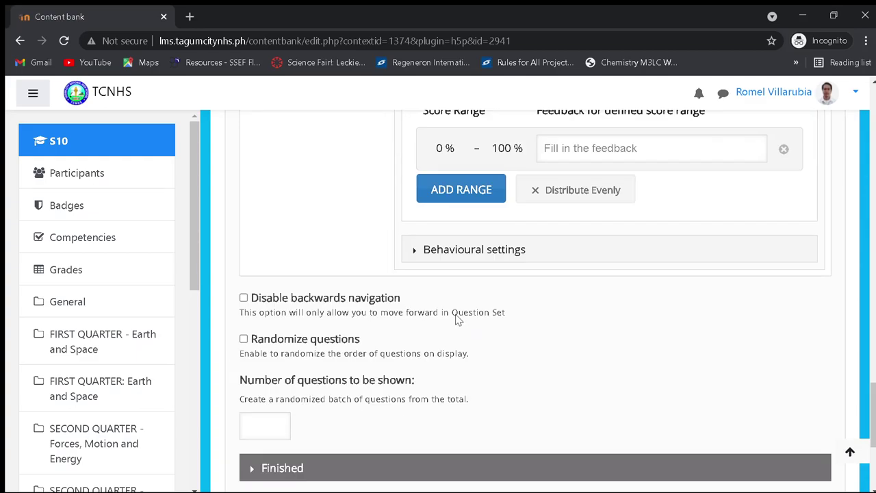
click(414, 250)
scroll(456, 418, down, 2)
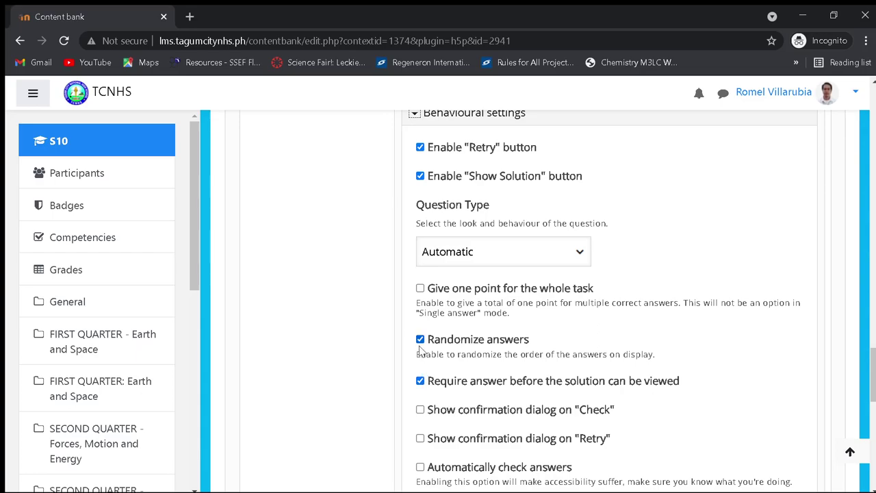
scroll(387, 368, up, 15)
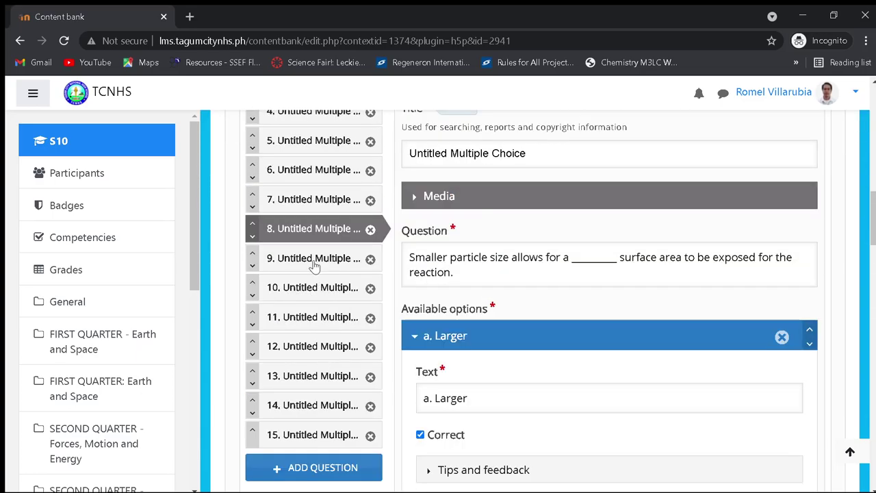
Turn off Randomize answers in the behavioural settings of question 9, about the heated solution forming bubbles
click(315, 258)
scroll(489, 347, down, 12)
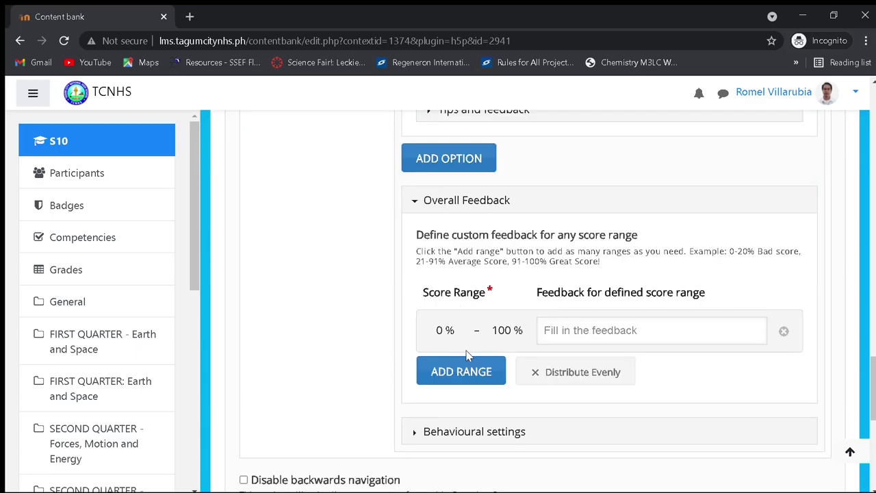
scroll(450, 354, down, 2)
click(414, 296)
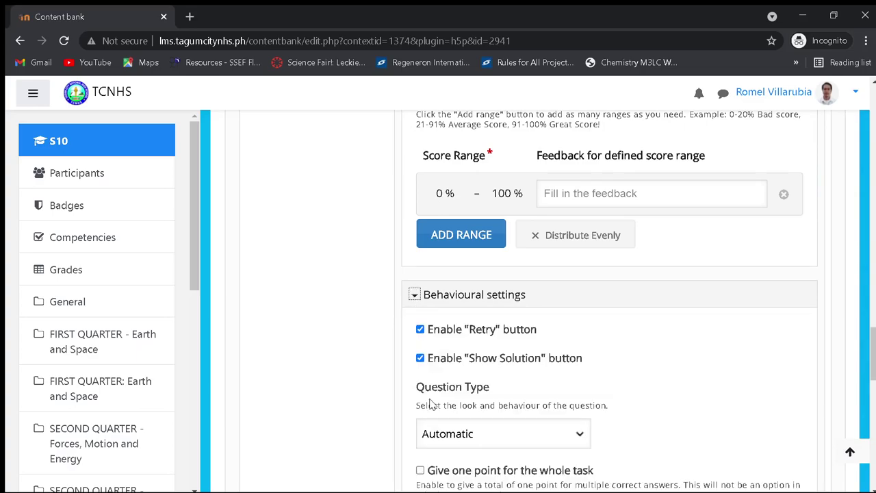
scroll(420, 386, down, 2)
scroll(329, 377, up, 10)
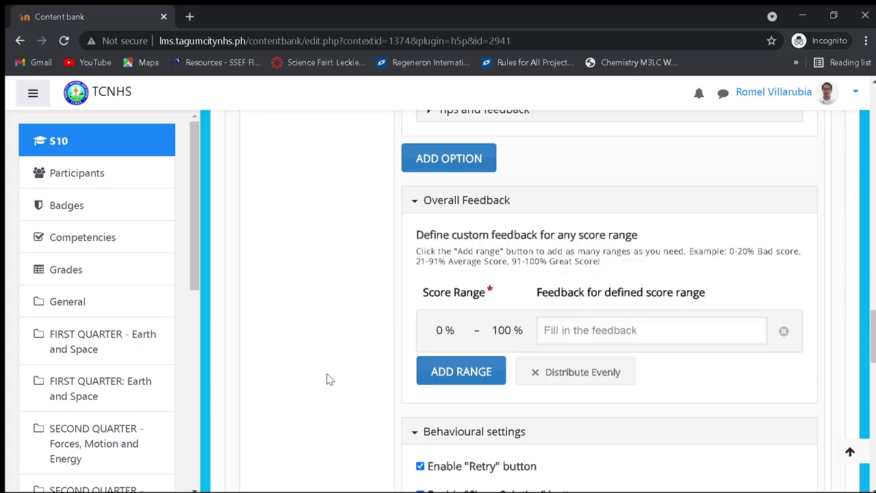
scroll(321, 369, up, 5)
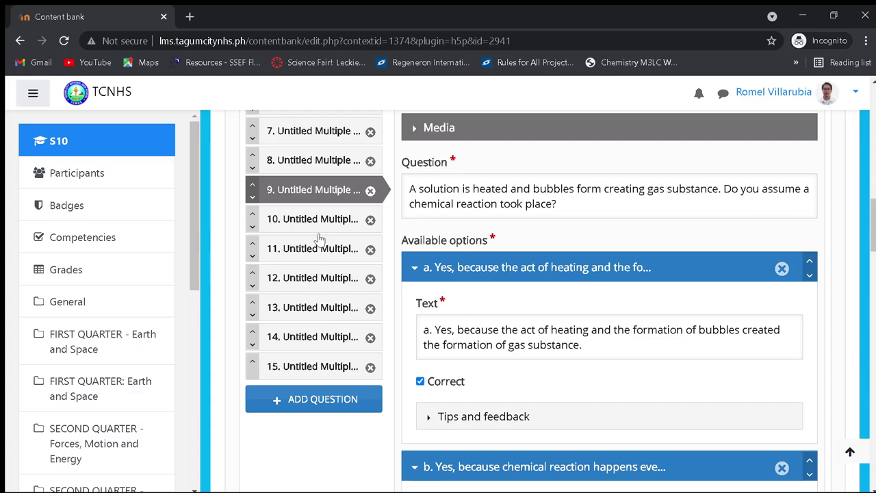
Turn off Randomize answers in the behavioural settings of question 10, about products forming faster
click(319, 222)
scroll(499, 367, down, 10)
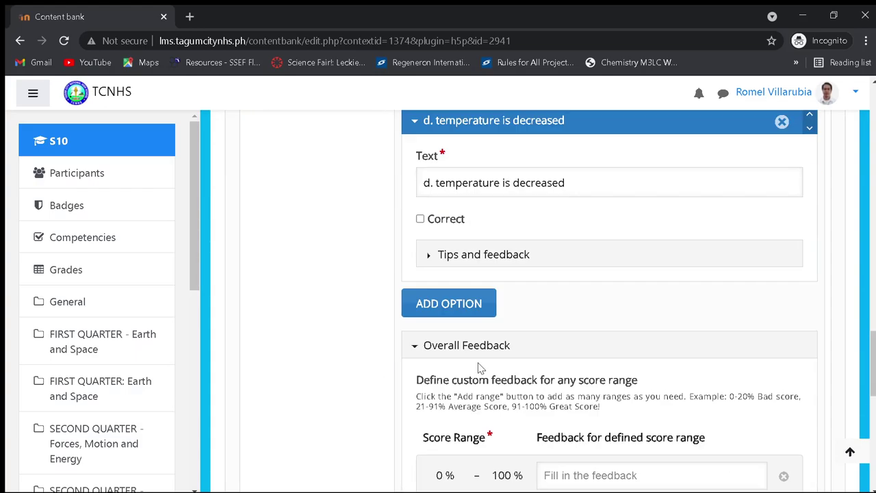
click(470, 373)
scroll(453, 360, down, 3)
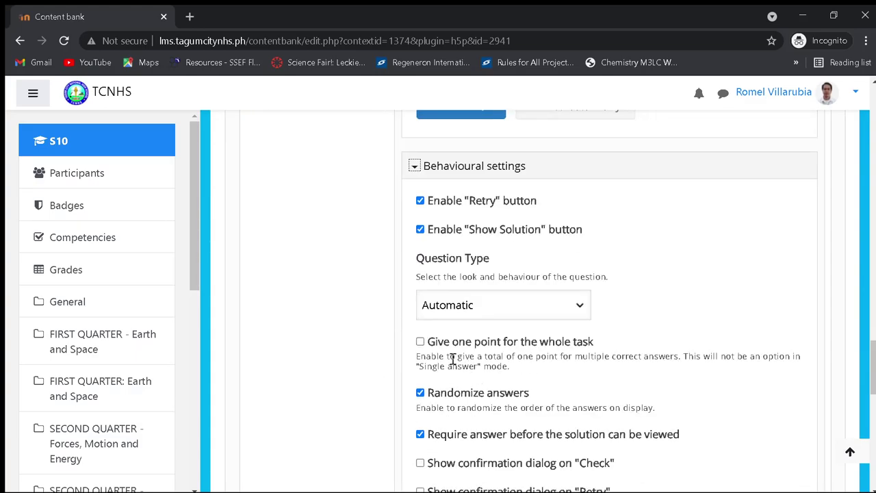
scroll(319, 369, up, 12)
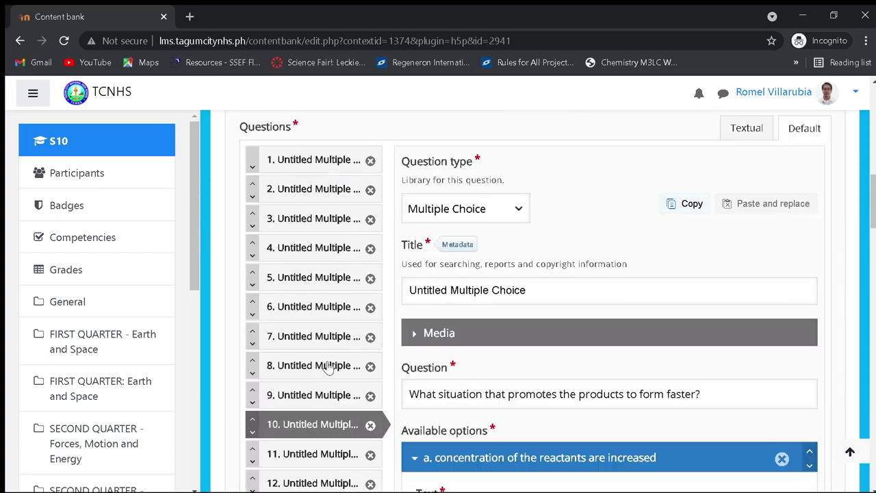
Turn off Randomize answers in the behavioural settings of question 11, about the substance that increases the reaction rate
scroll(315, 381, down, 1)
click(315, 384)
scroll(507, 387, down, 10)
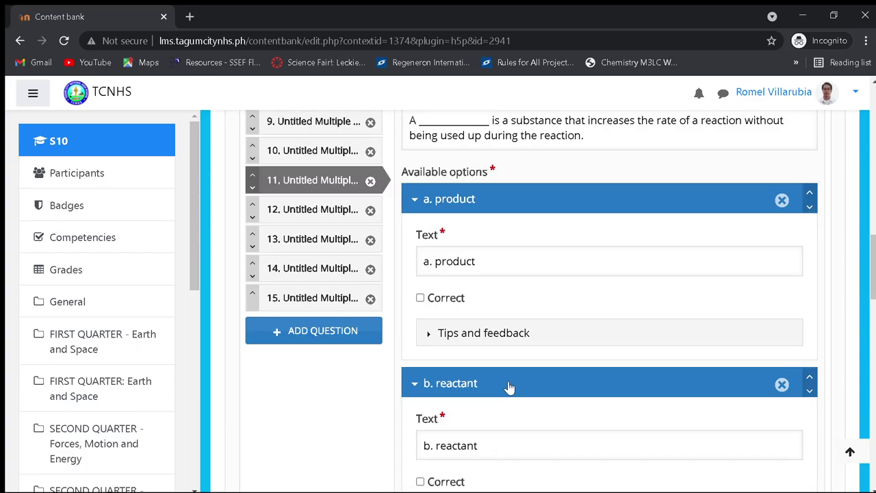
scroll(463, 384, down, 3)
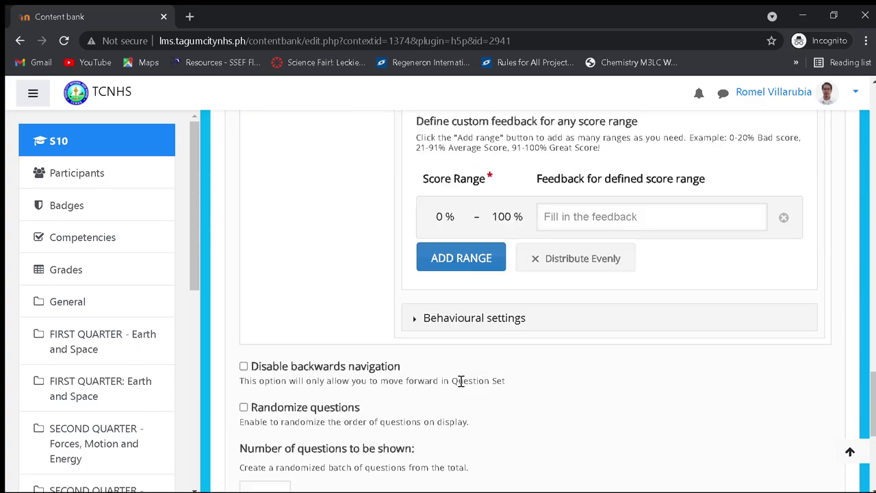
click(416, 319)
scroll(452, 377, down, 3)
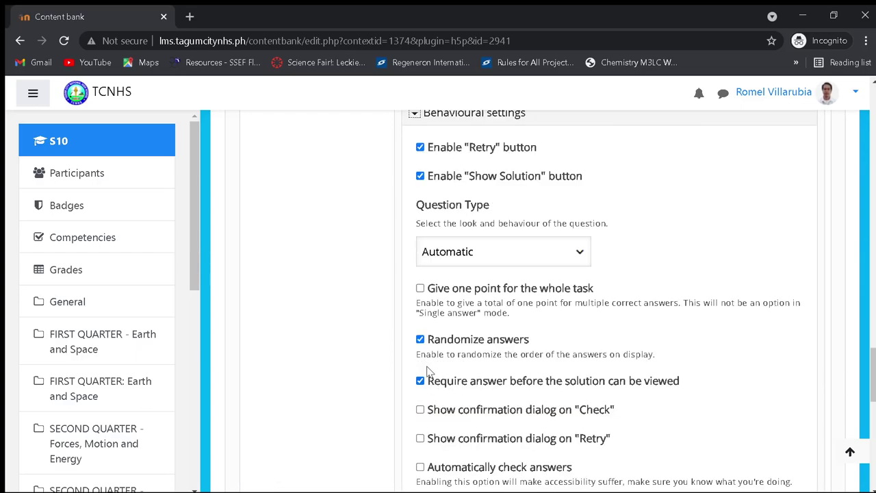
Turn off Randomize answers in the behavioural settings of question 12, about the surface area of the reactants
scroll(303, 377, up, 15)
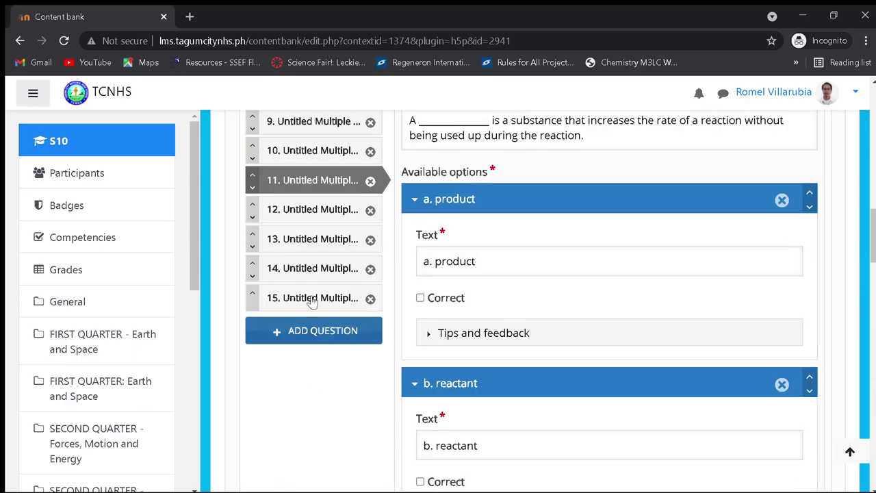
click(305, 211)
scroll(454, 294, down, 12)
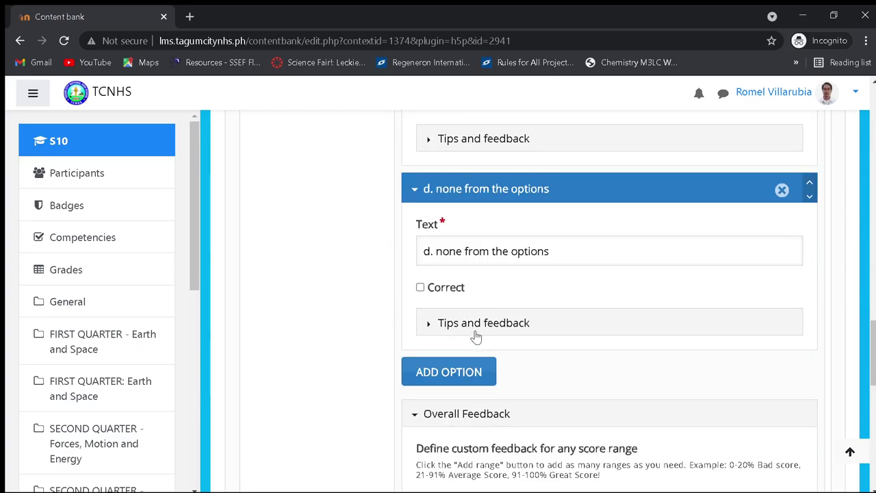
scroll(445, 325, down, 1)
click(414, 304)
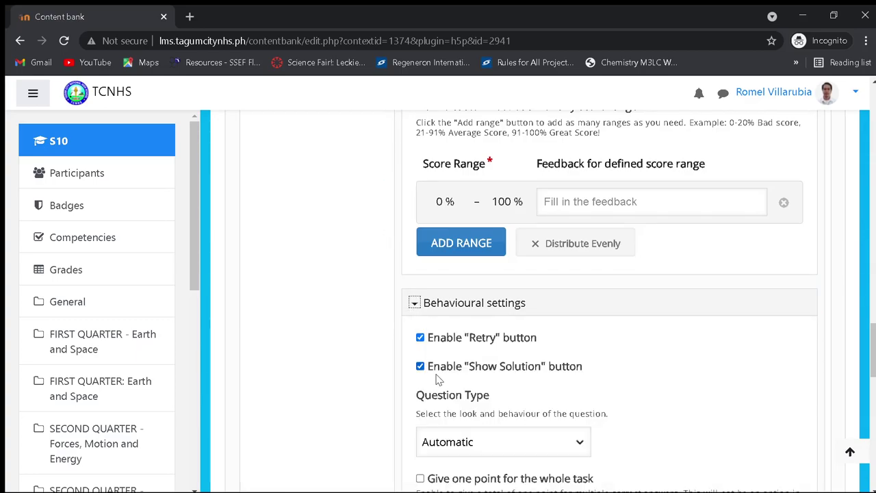
scroll(438, 381, down, 2)
Turn off Randomize answers in the behavioural settings of question 13, about bubbles after adding metal to a solution
scroll(313, 386, up, 15)
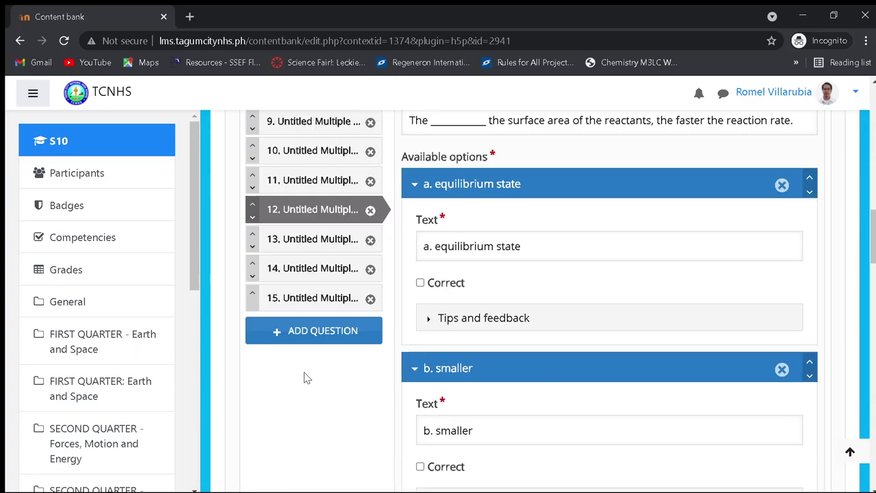
click(317, 439)
scroll(520, 397, down, 15)
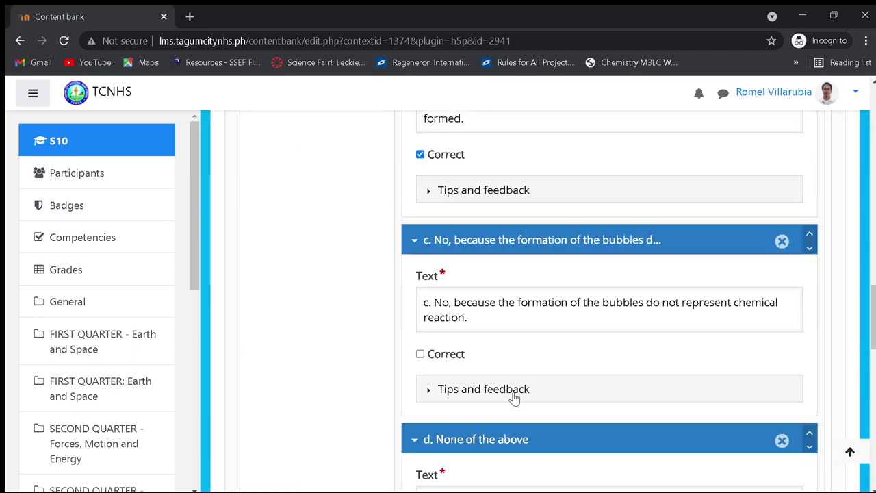
scroll(502, 383, down, 3)
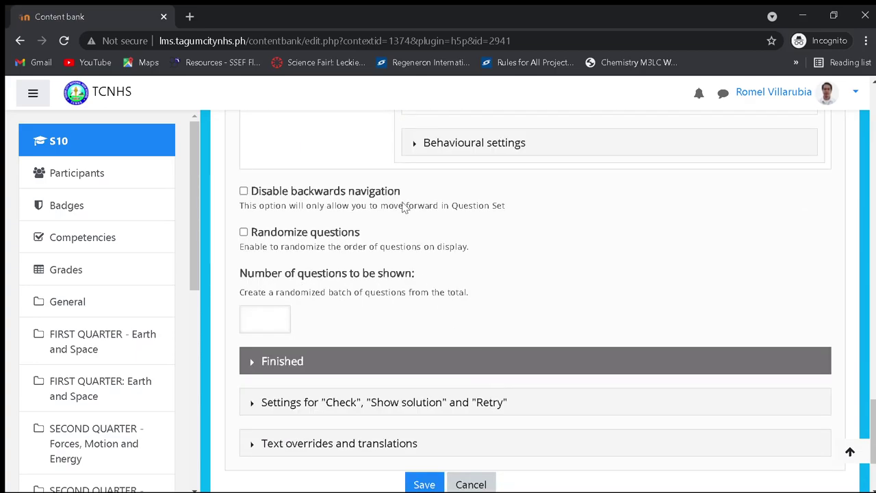
click(415, 146)
Turn off Randomize answers in the behavioural settings of question 14, about increasing the concentration of the reactants
scroll(342, 383, up, 20)
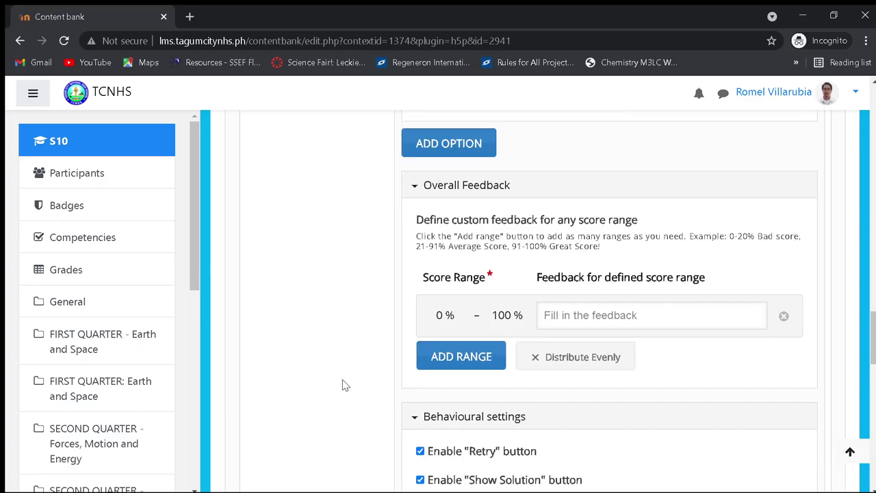
click(319, 337)
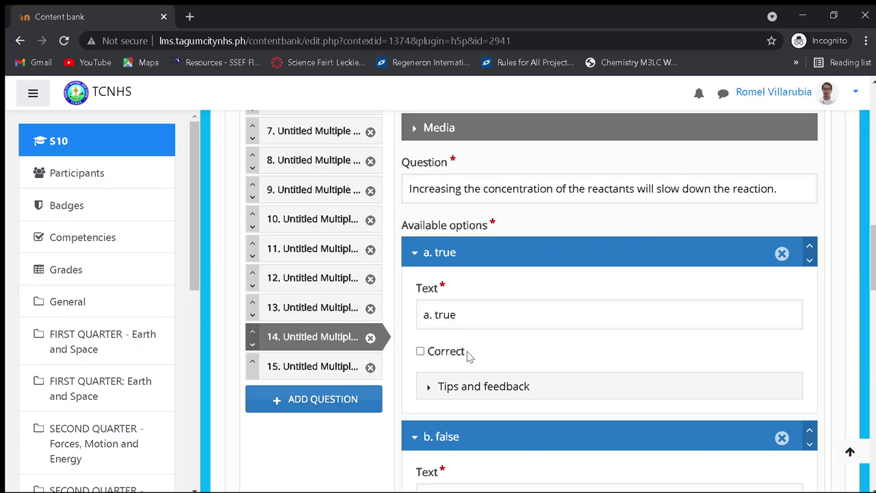
scroll(460, 354, down, 10)
click(415, 373)
scroll(420, 381, down, 3)
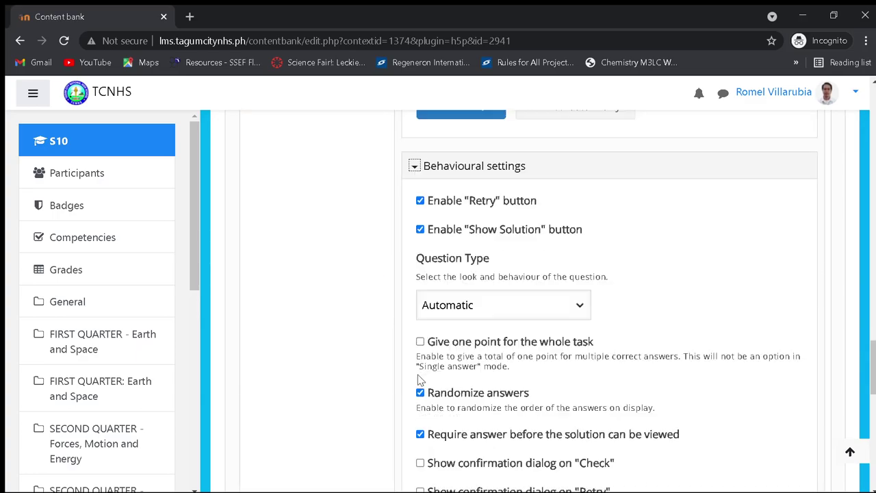
Turn off Randomize answers in the behavioural settings of question 15, the last one in the set
scroll(422, 401, up, 12)
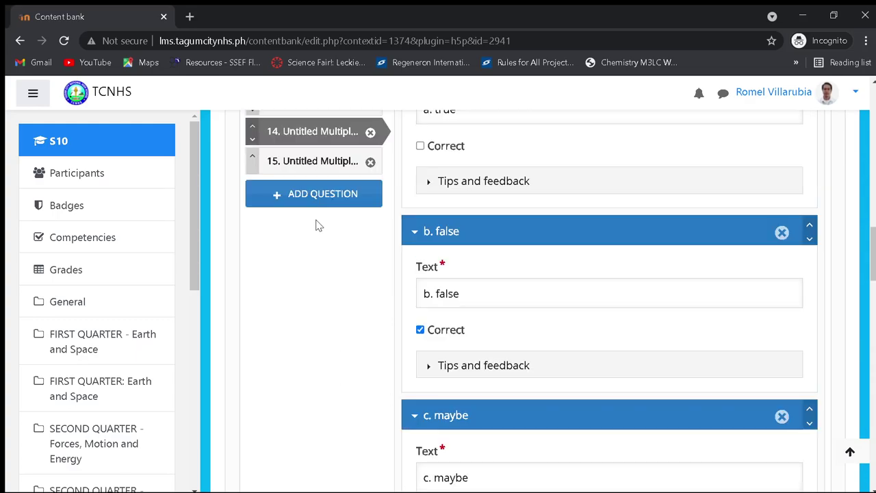
scroll(472, 322, down, 10)
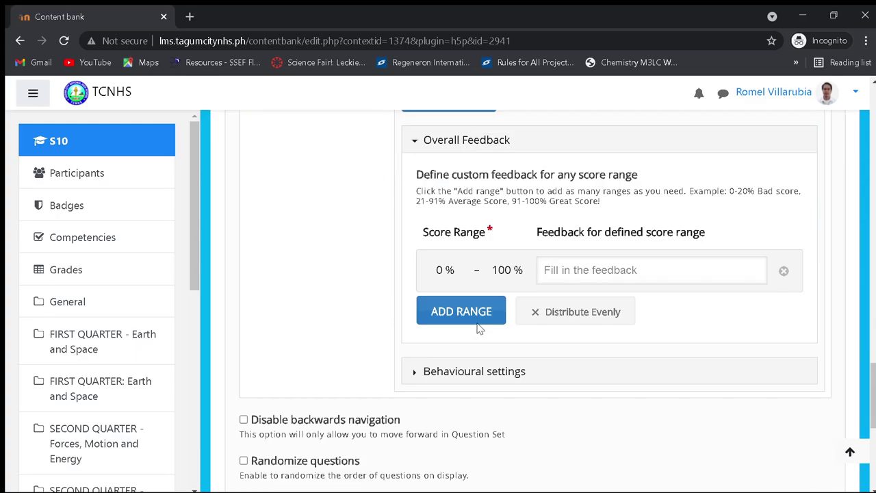
click(415, 304)
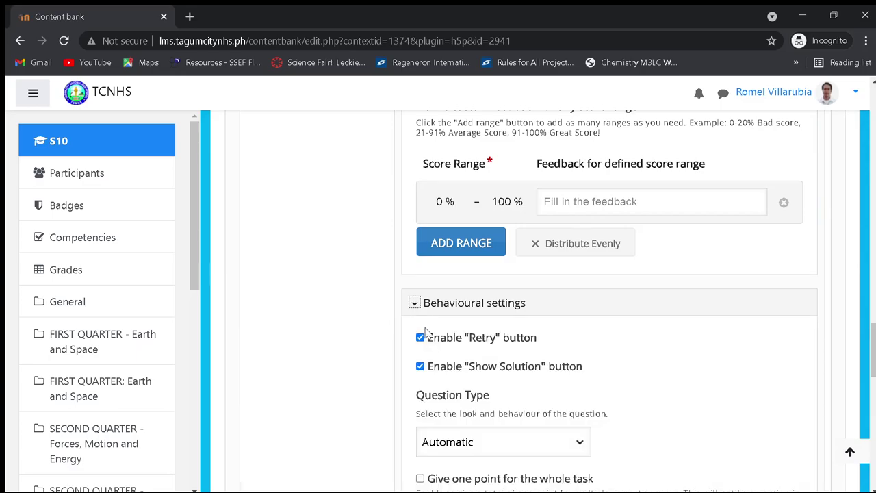
scroll(433, 407, down, 1)
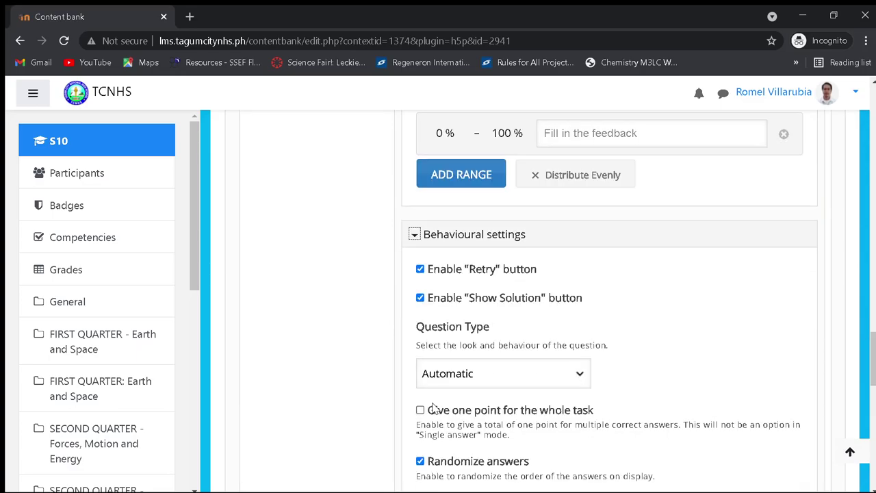
click(420, 461)
Save the edited question set
scroll(338, 367, down, 7)
scroll(480, 389, down, 3)
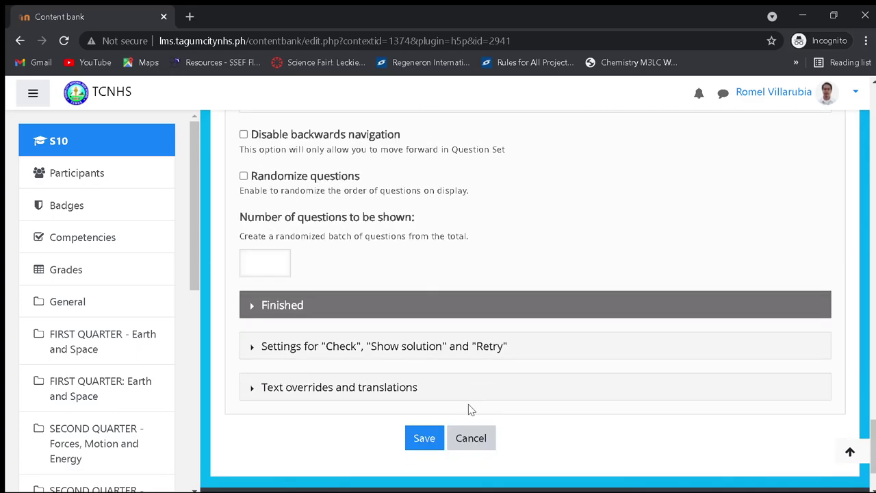
click(424, 438)
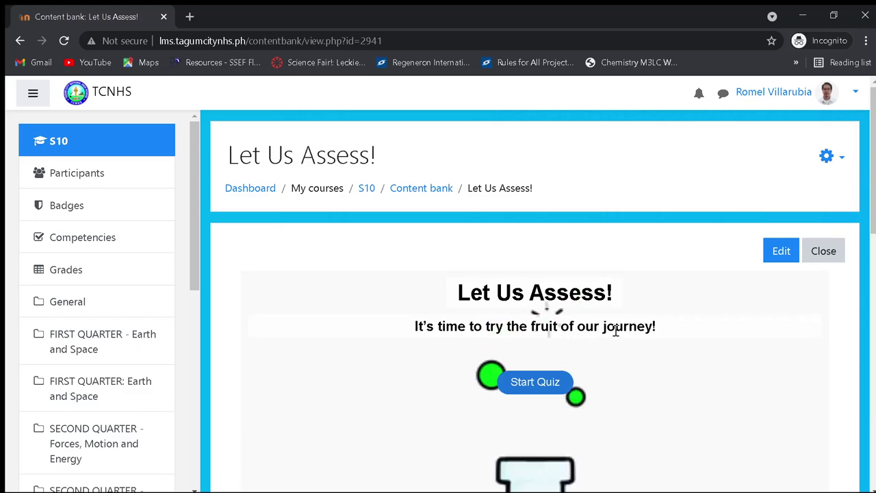
Start the quiz preview and answer question 1 with "a. increases" and question 2 with "a. true", checking the option order
scroll(616, 339, down, 3)
click(538, 180)
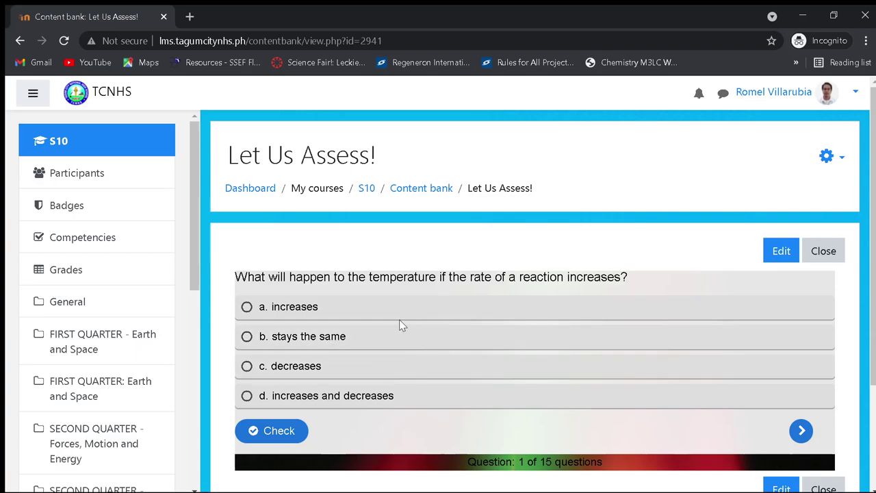
click(291, 315)
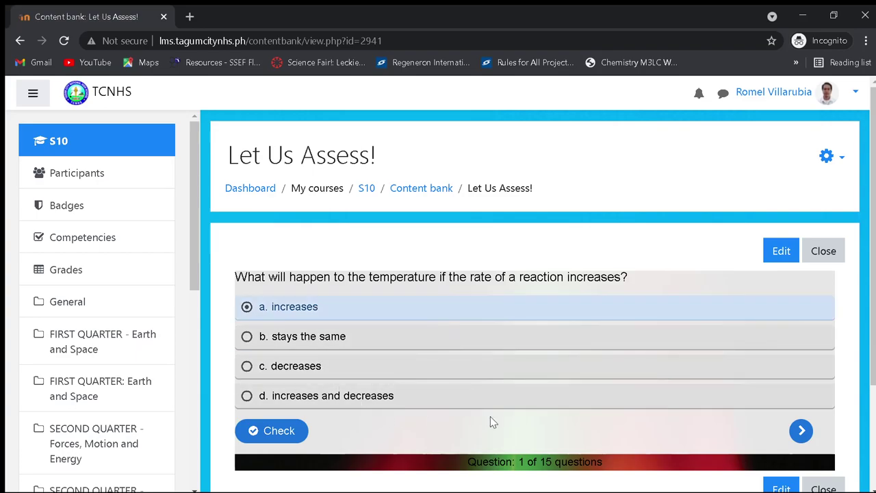
click(801, 430)
click(309, 313)
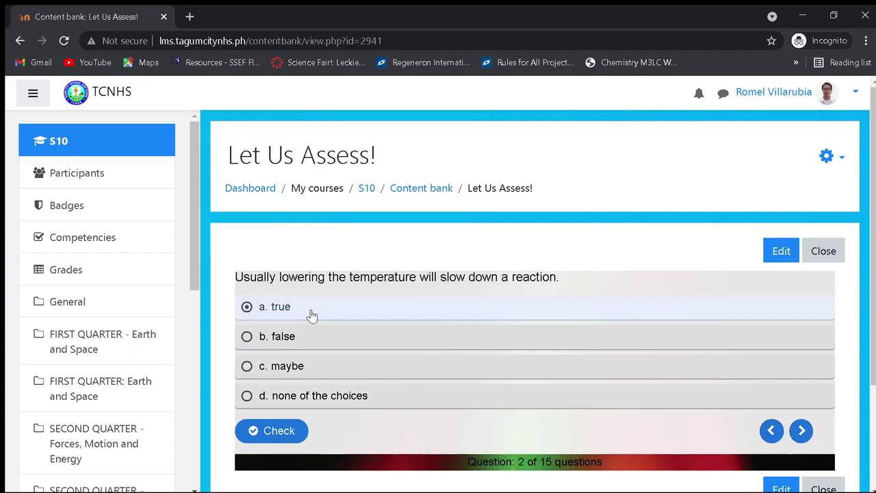
click(802, 430)
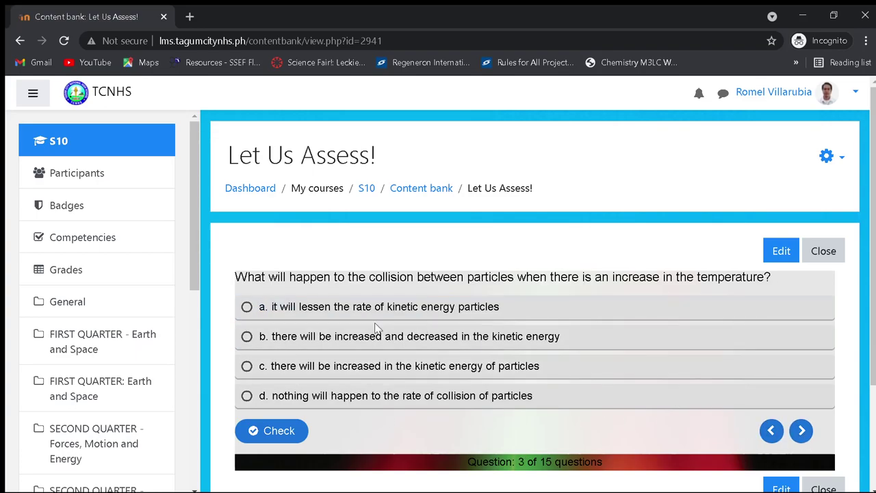
Choose option a in question 3 on particle collisions and in question 4 on metal added to a solution
click(303, 306)
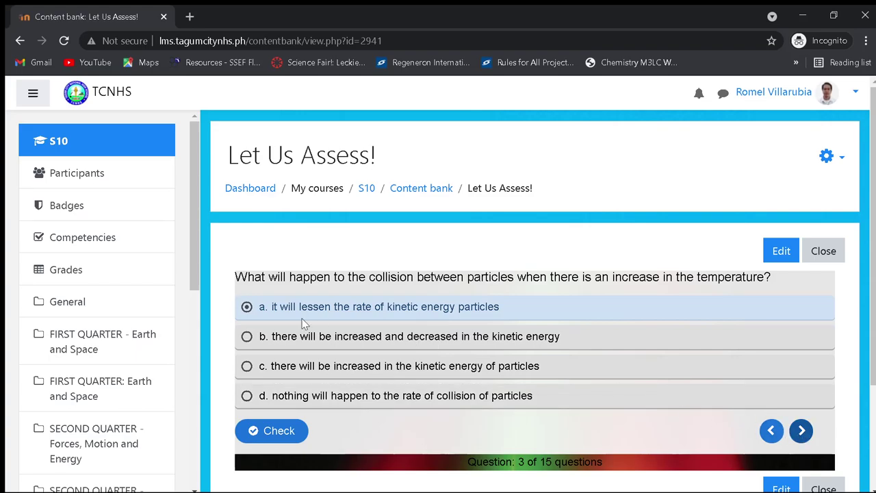
click(801, 431)
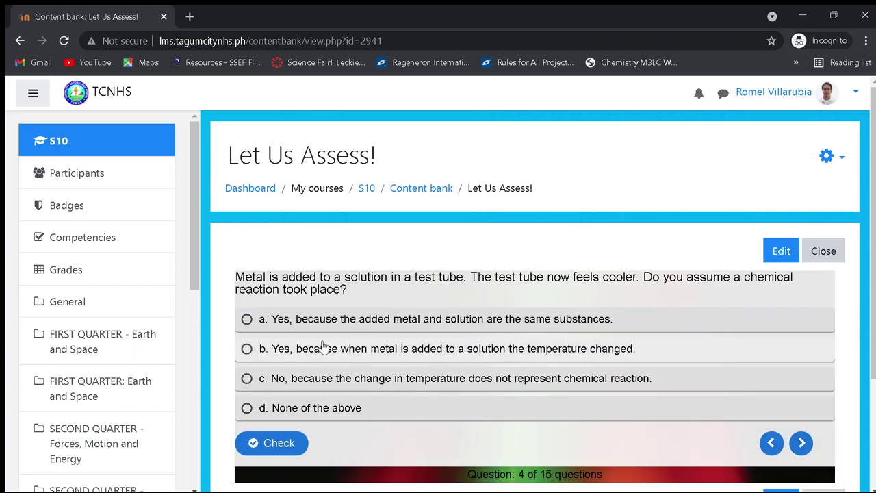
click(313, 321)
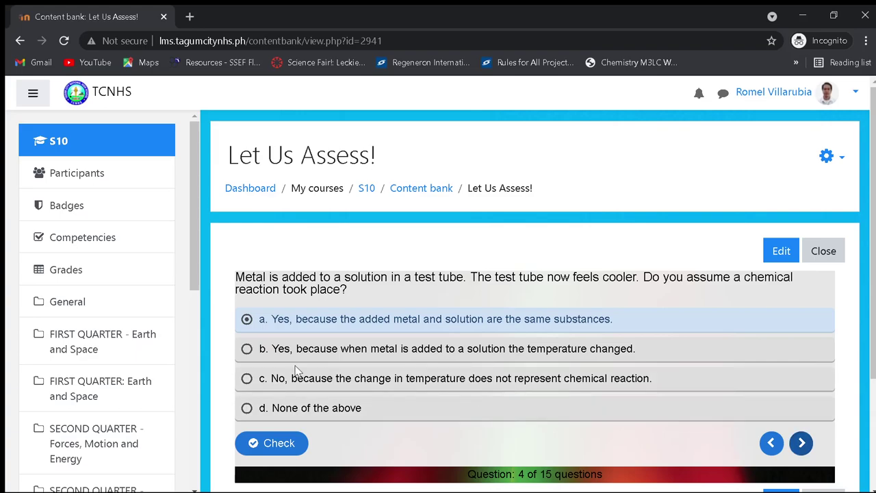
click(801, 443)
Answer question 5 with "b. Temperature", check that answer, and skip past question 6
click(334, 339)
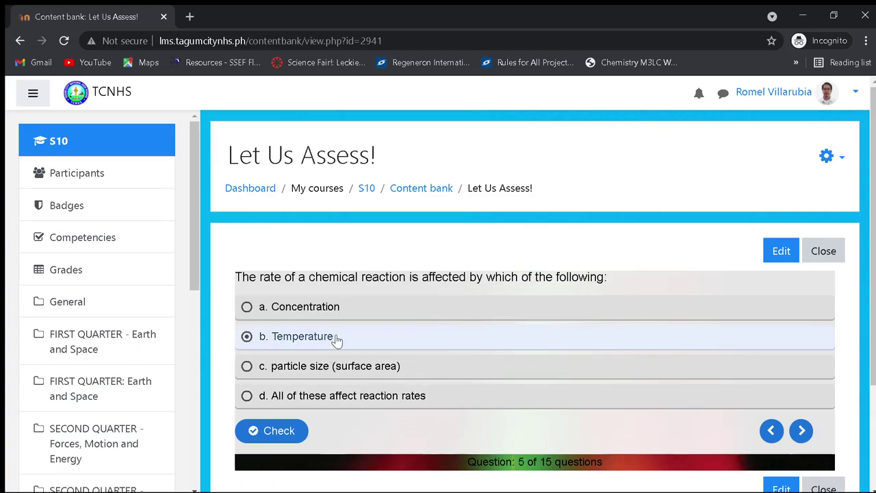
click(288, 431)
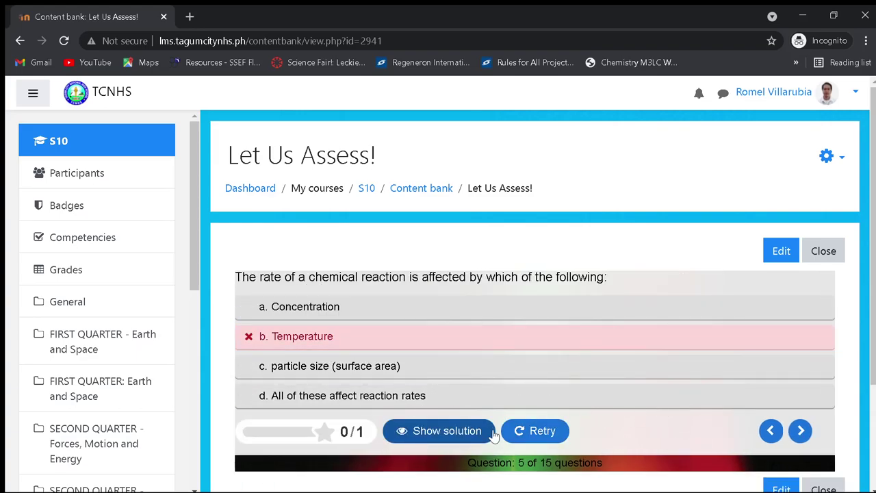
click(802, 432)
click(803, 438)
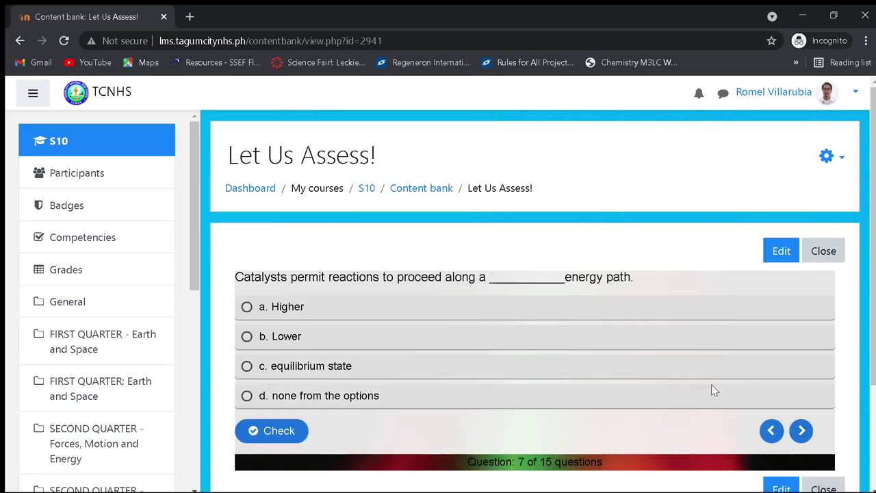
Answer question 7 with "c. equilibrium state", question 8 with "b. Smaller" and question 9 with option c
click(298, 373)
click(801, 433)
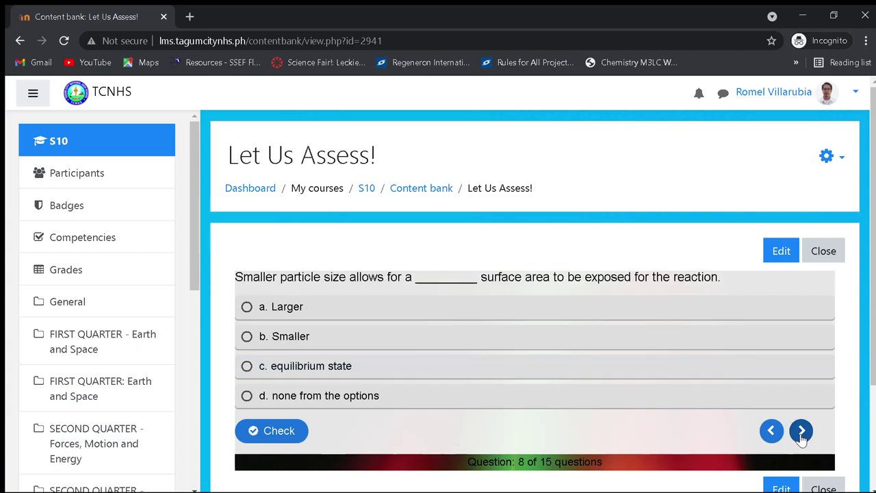
click(458, 348)
click(802, 433)
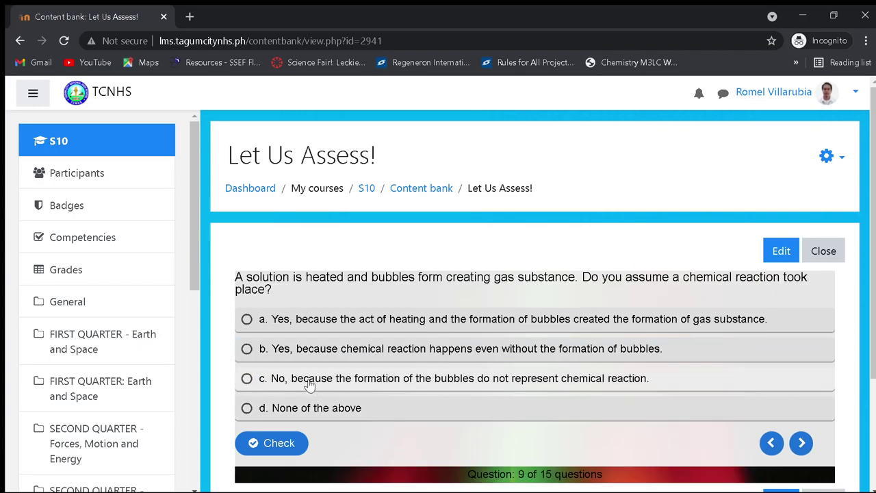
click(269, 381)
click(802, 443)
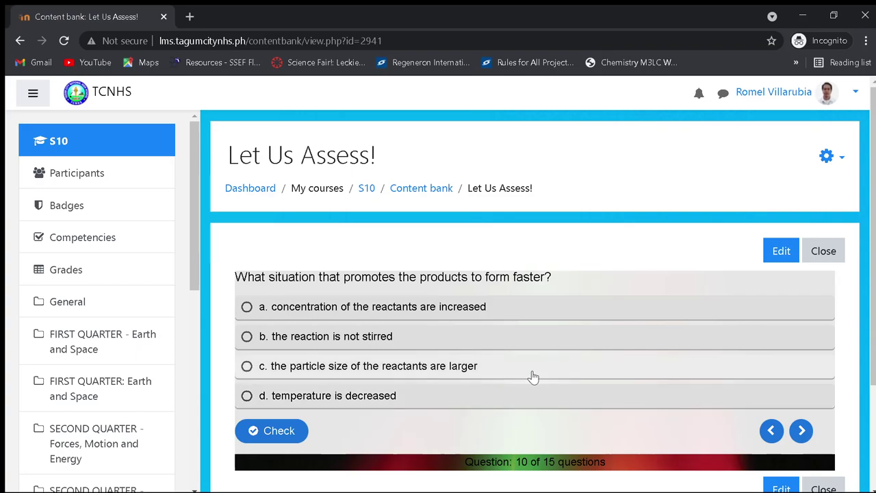
Skip question 10, answer question 11 with "c. catalyst" and question 12 with "c. larger", and review the options of question 13
click(802, 430)
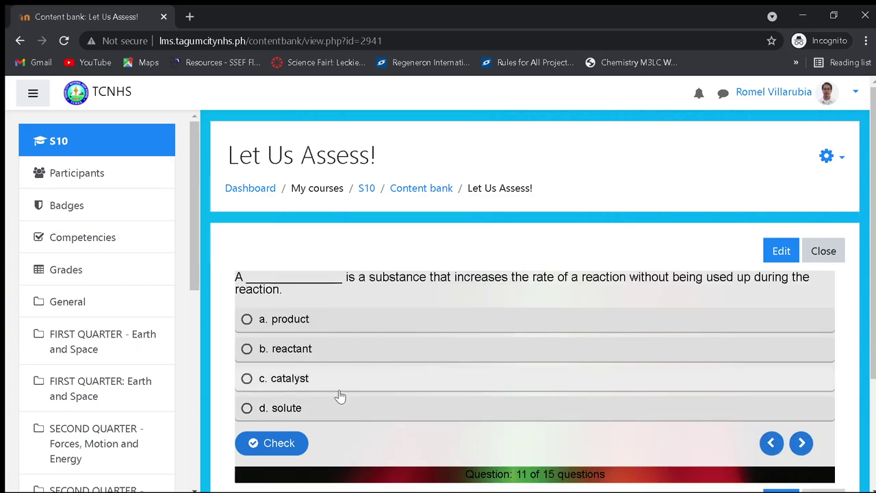
click(425, 385)
click(802, 443)
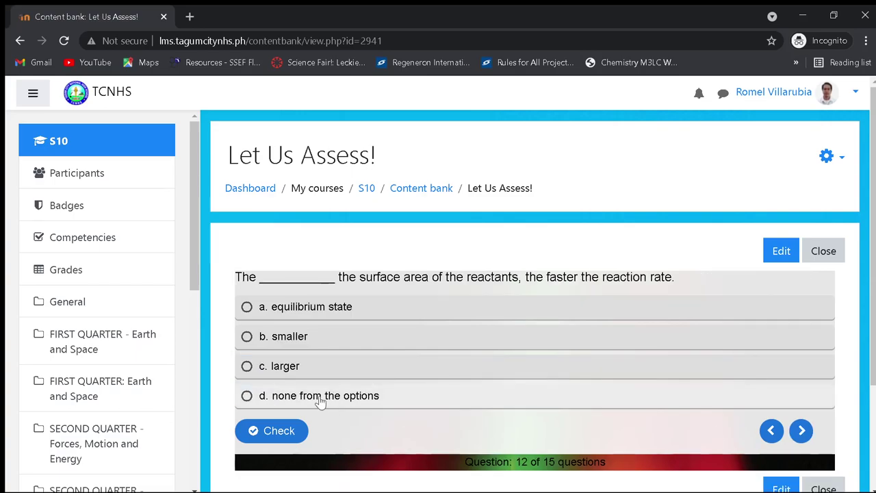
click(308, 368)
click(802, 430)
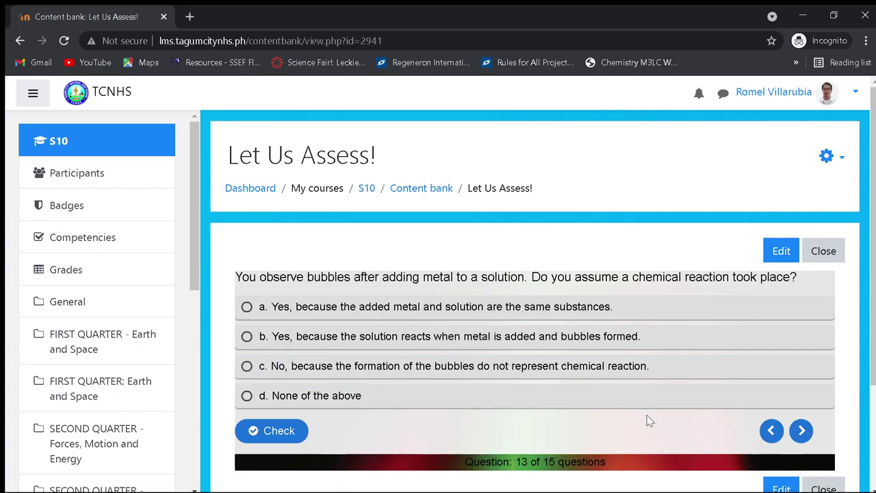
scroll(511, 368, down, 2)
scroll(515, 370, up, 1)
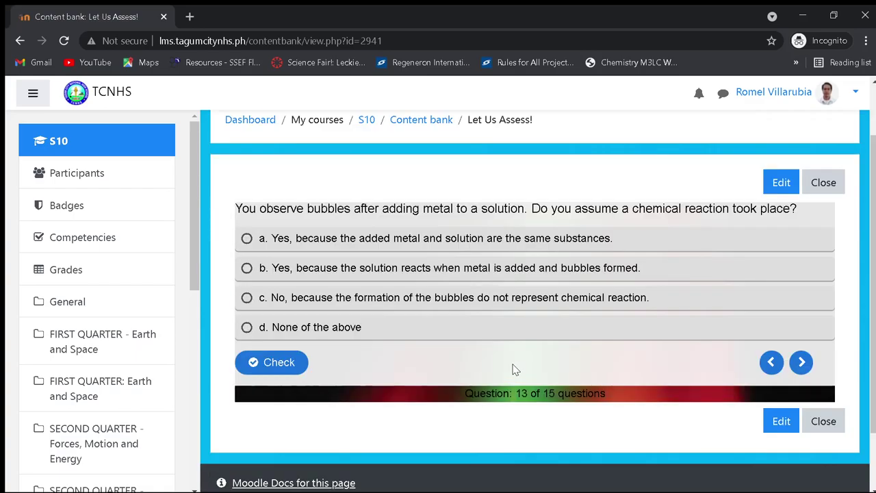